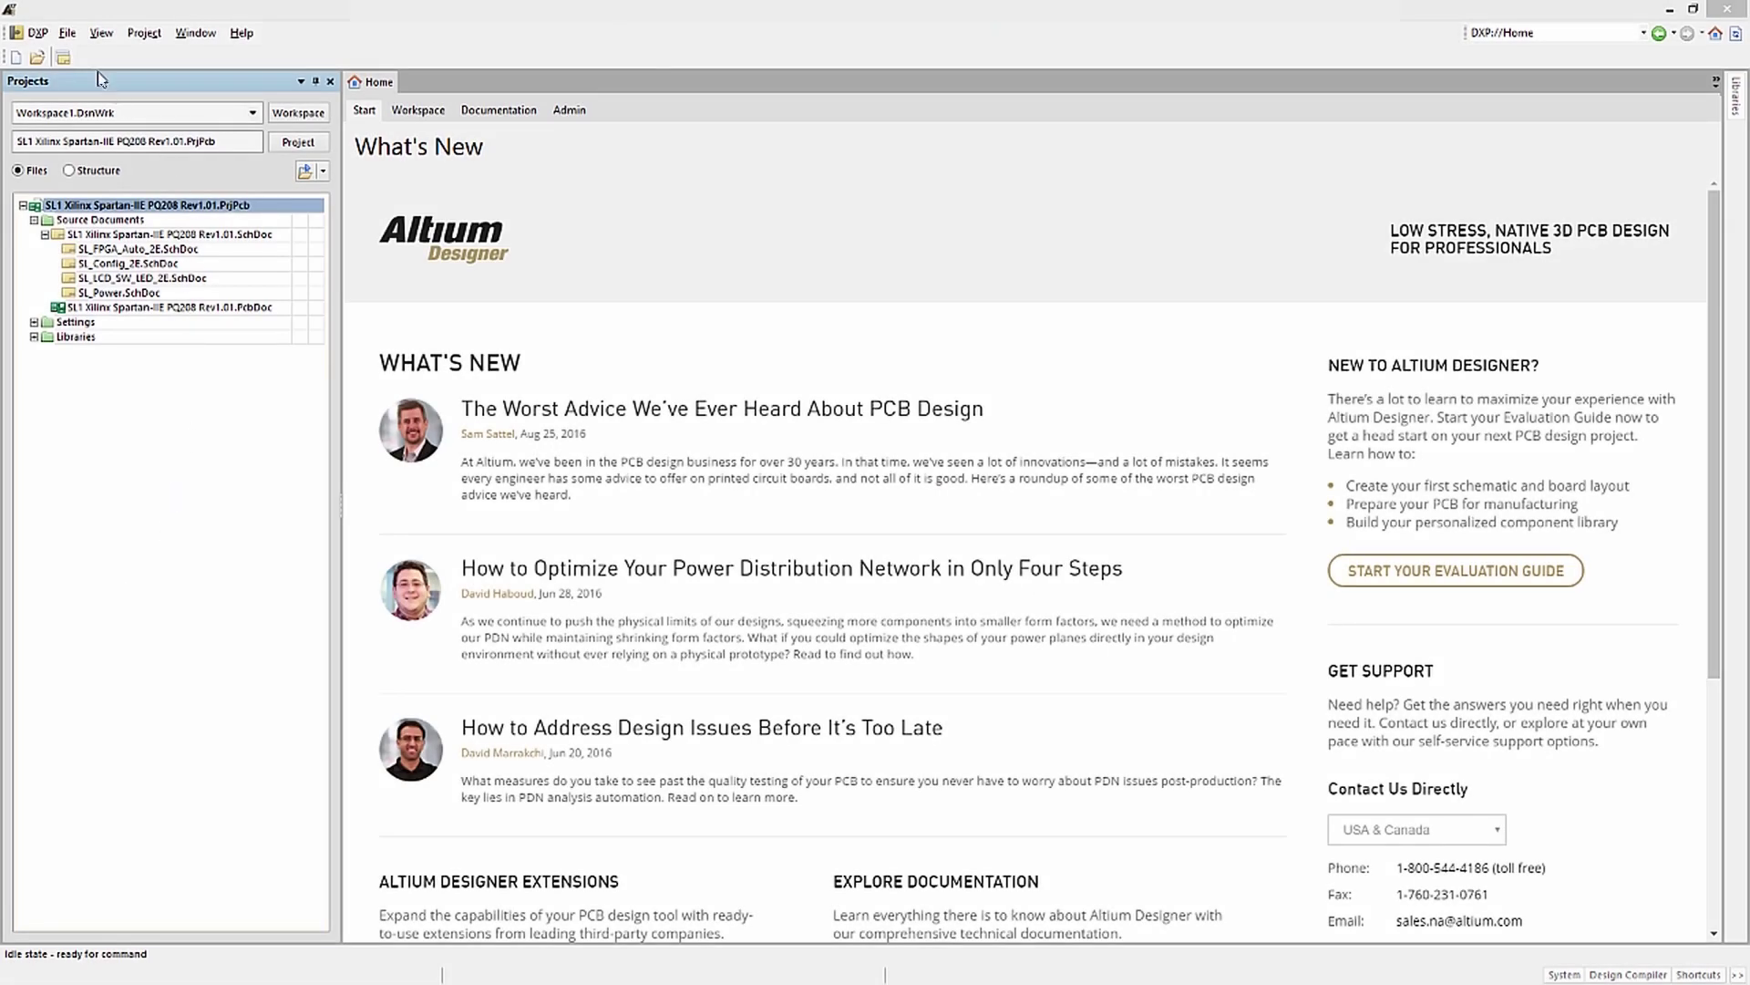
# Browse the AD17 Library folder to find Miscellaneous Connectors.IntLib and Miscellaneous Devices.IntLib, then cancel opening
pyautogui.click(67, 34)
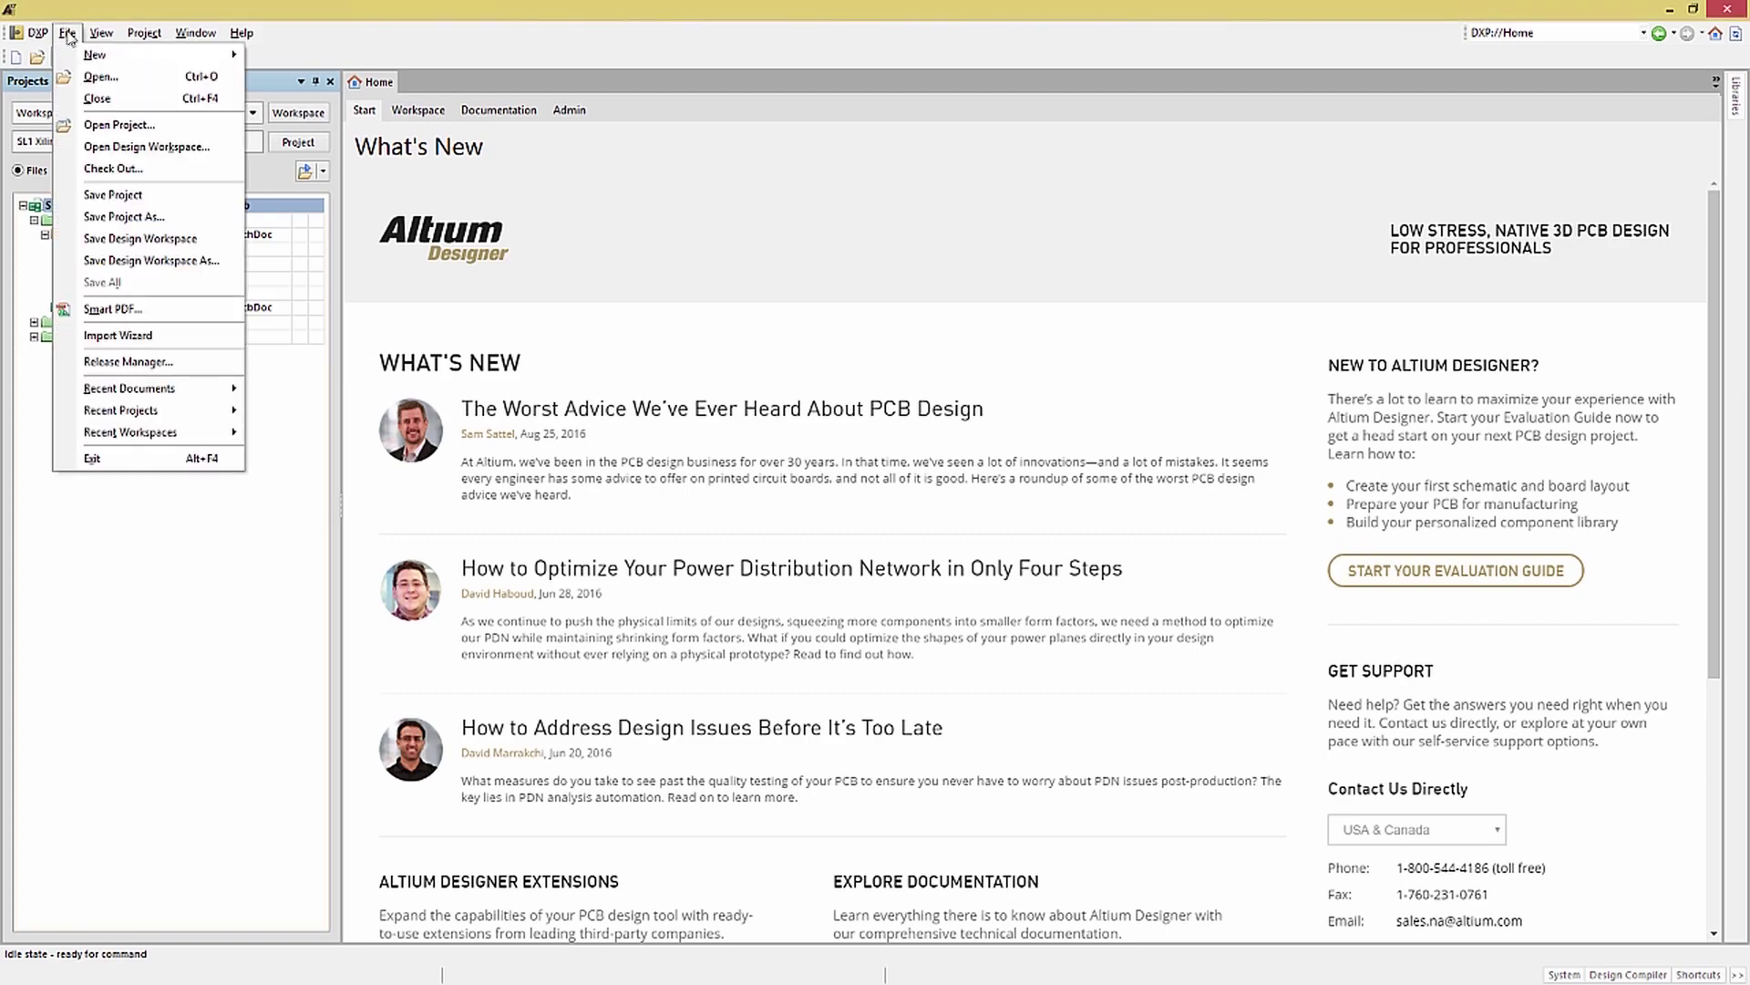
pyautogui.click(100, 77)
pyautogui.doubleClick(599, 366)
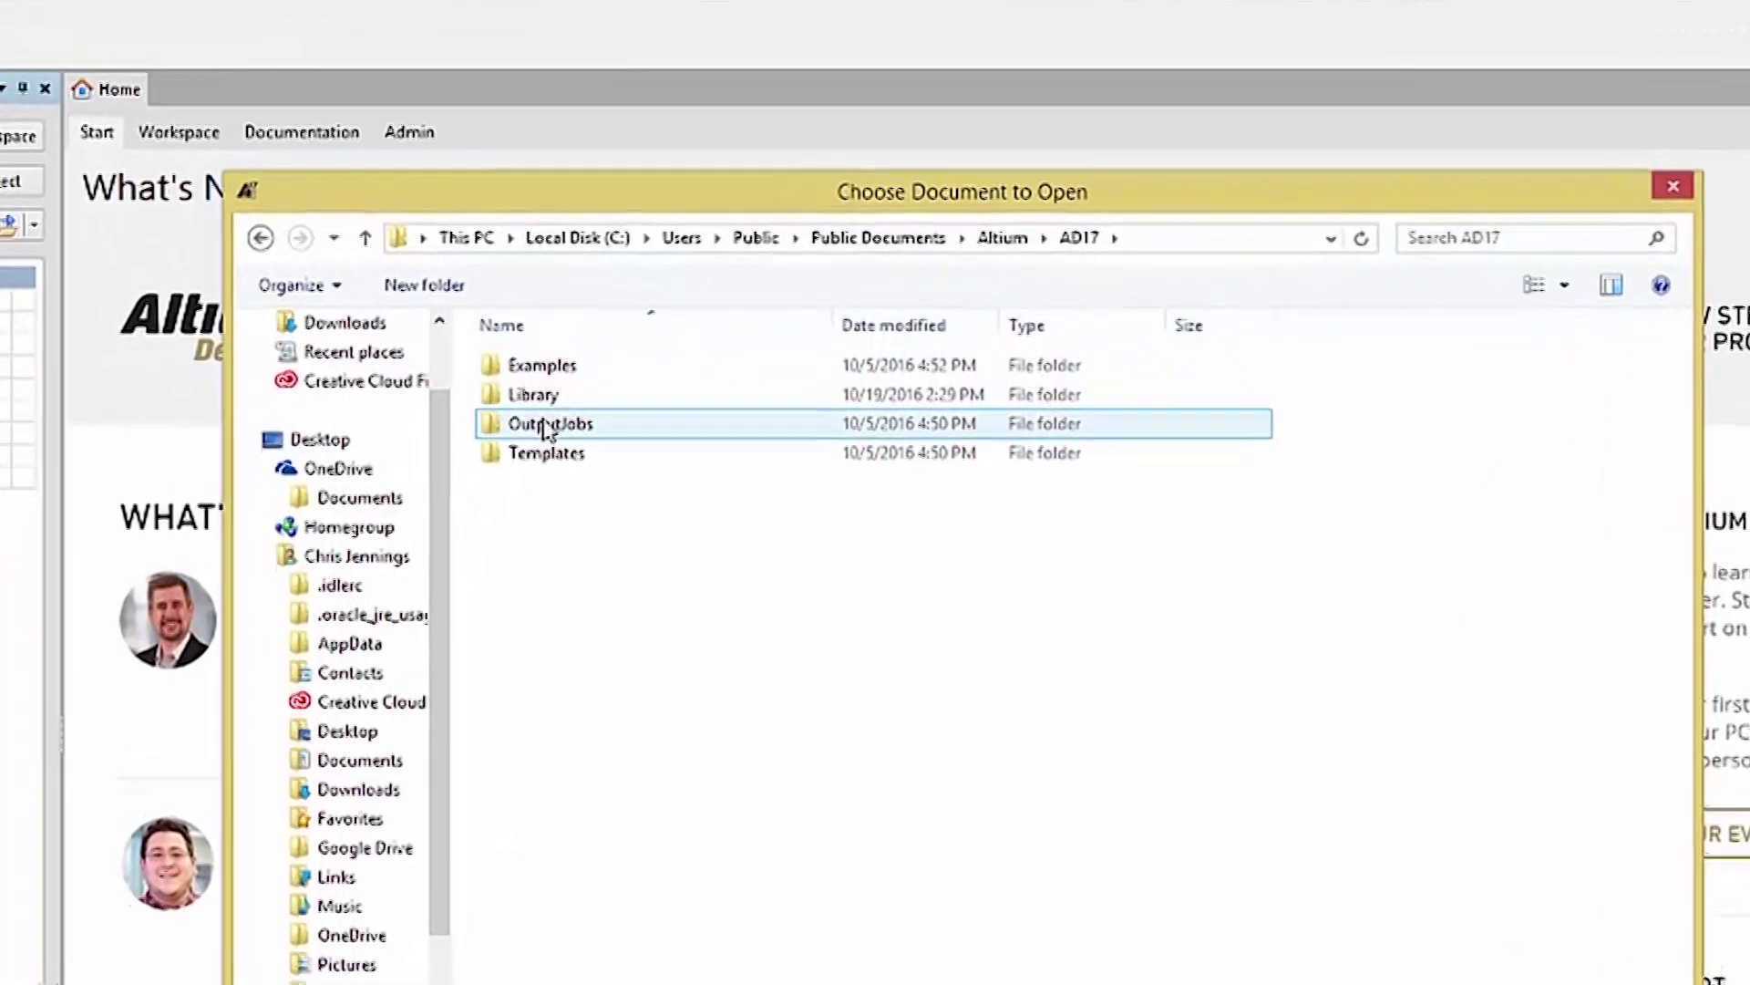
pyautogui.click(600, 342)
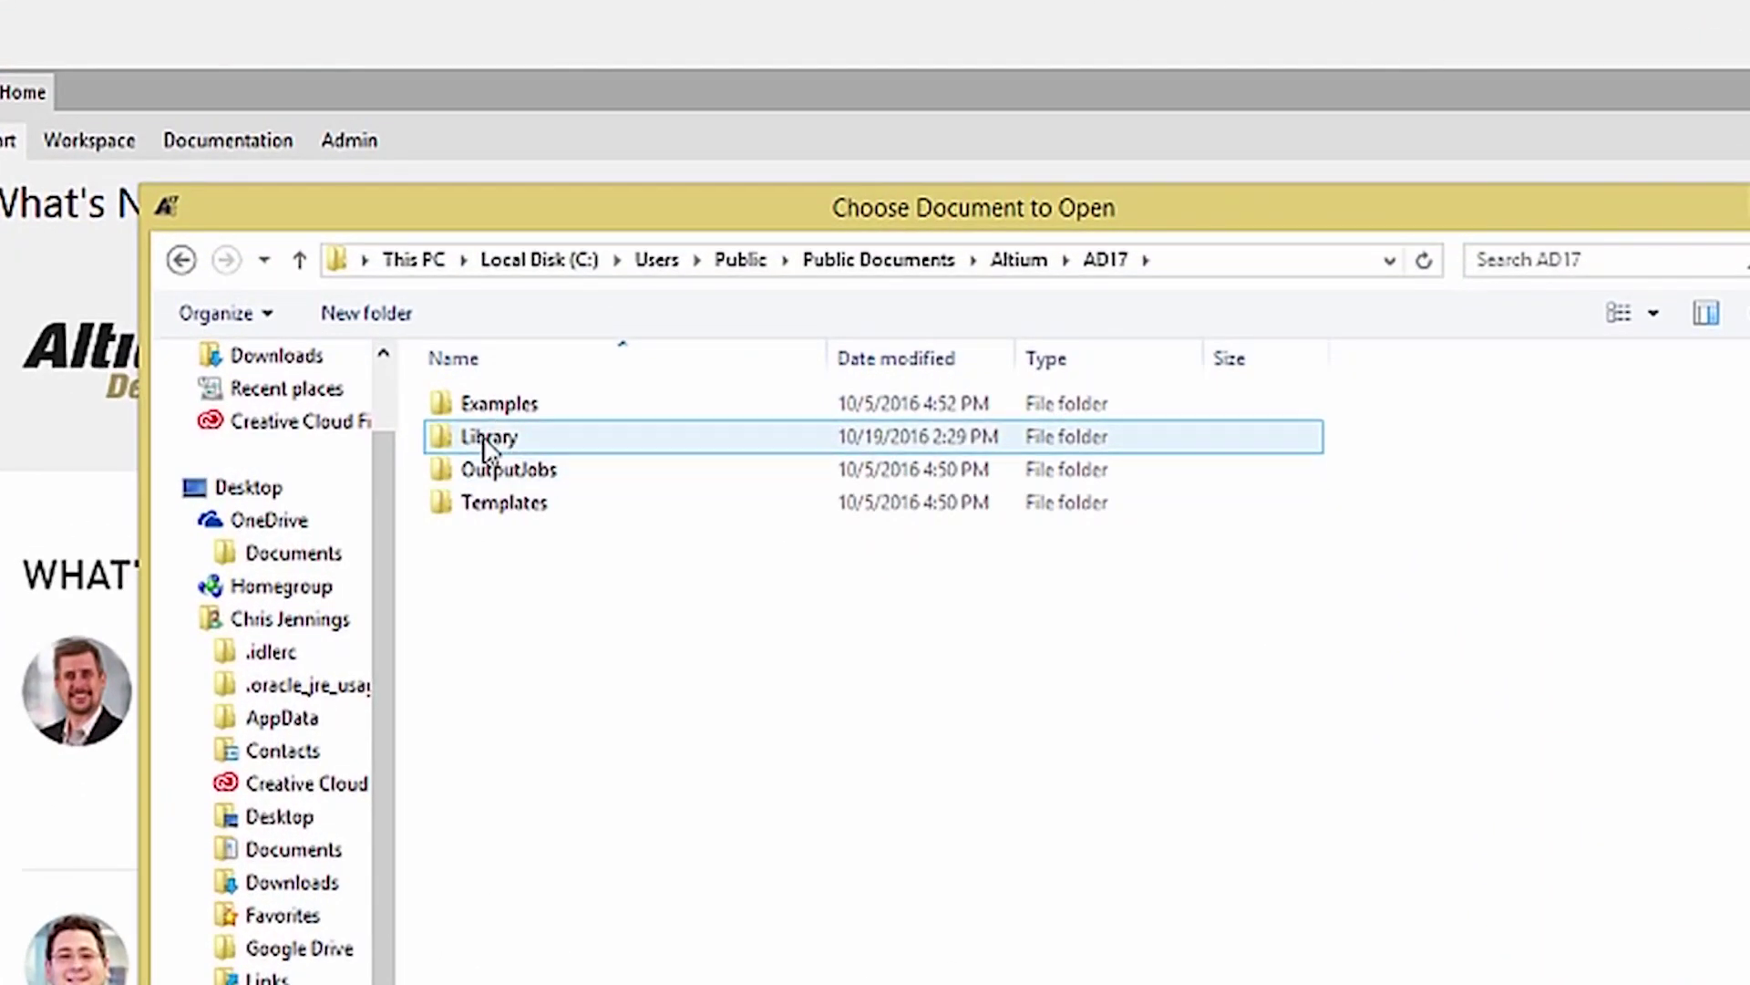
pyautogui.doubleClick(485, 441)
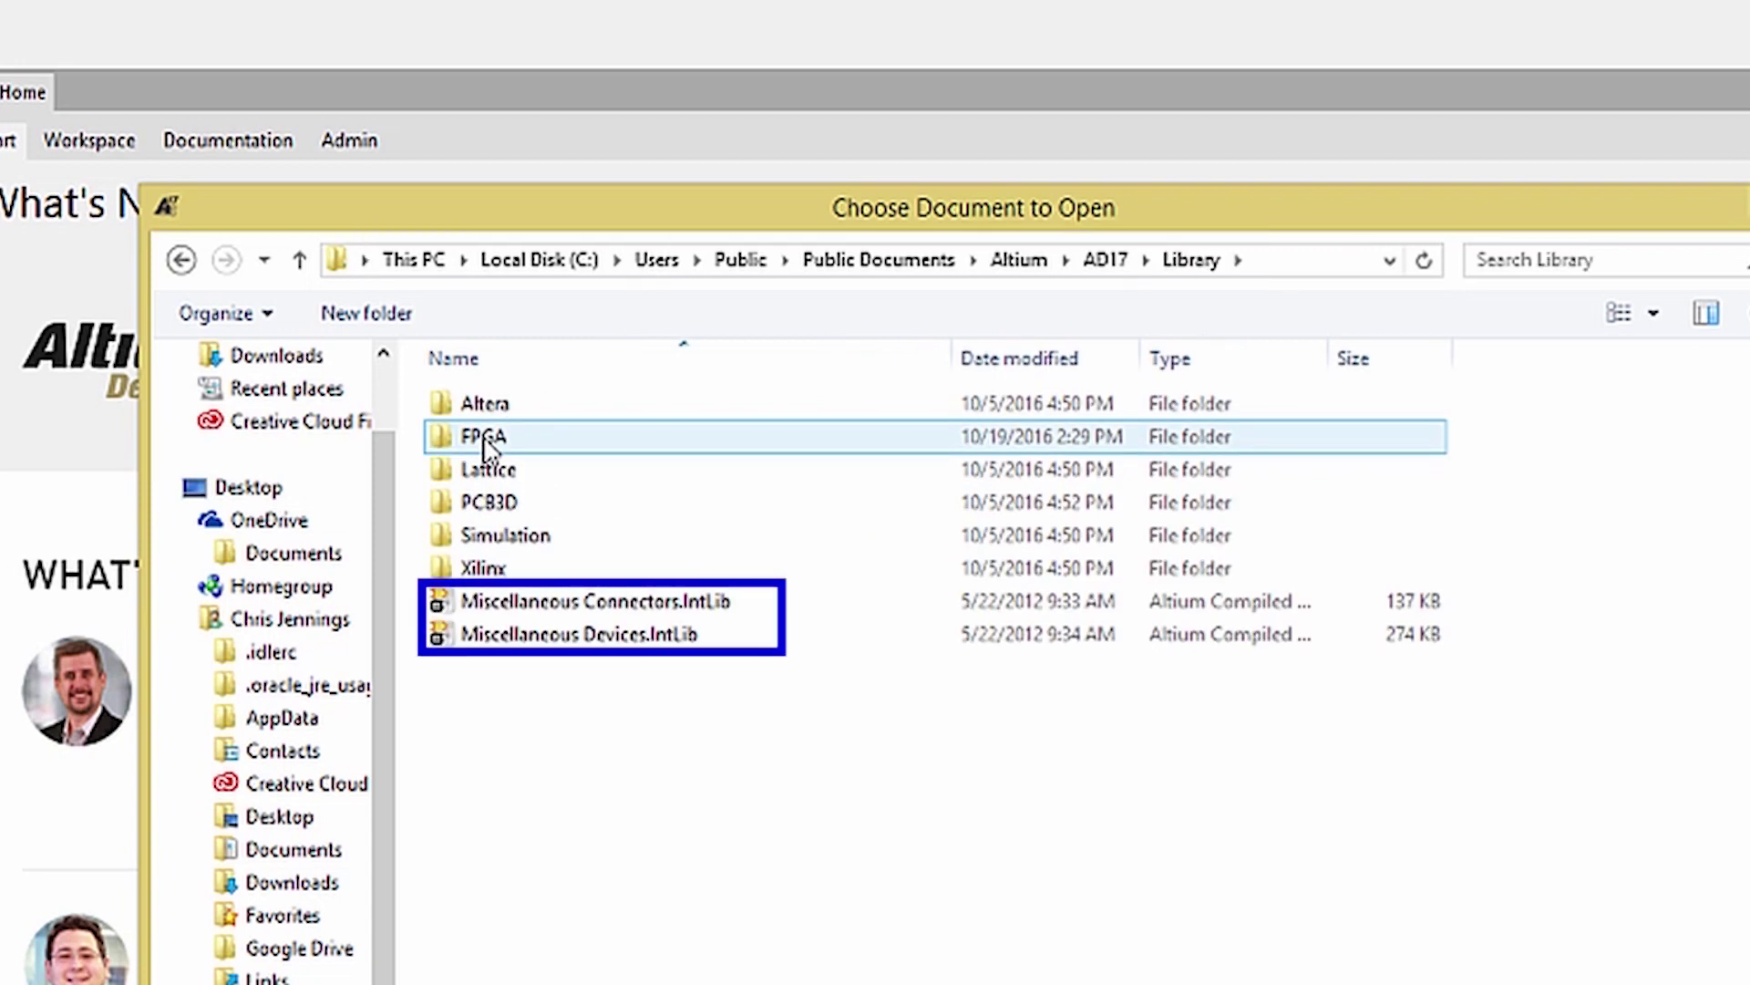
pyautogui.click(662, 602)
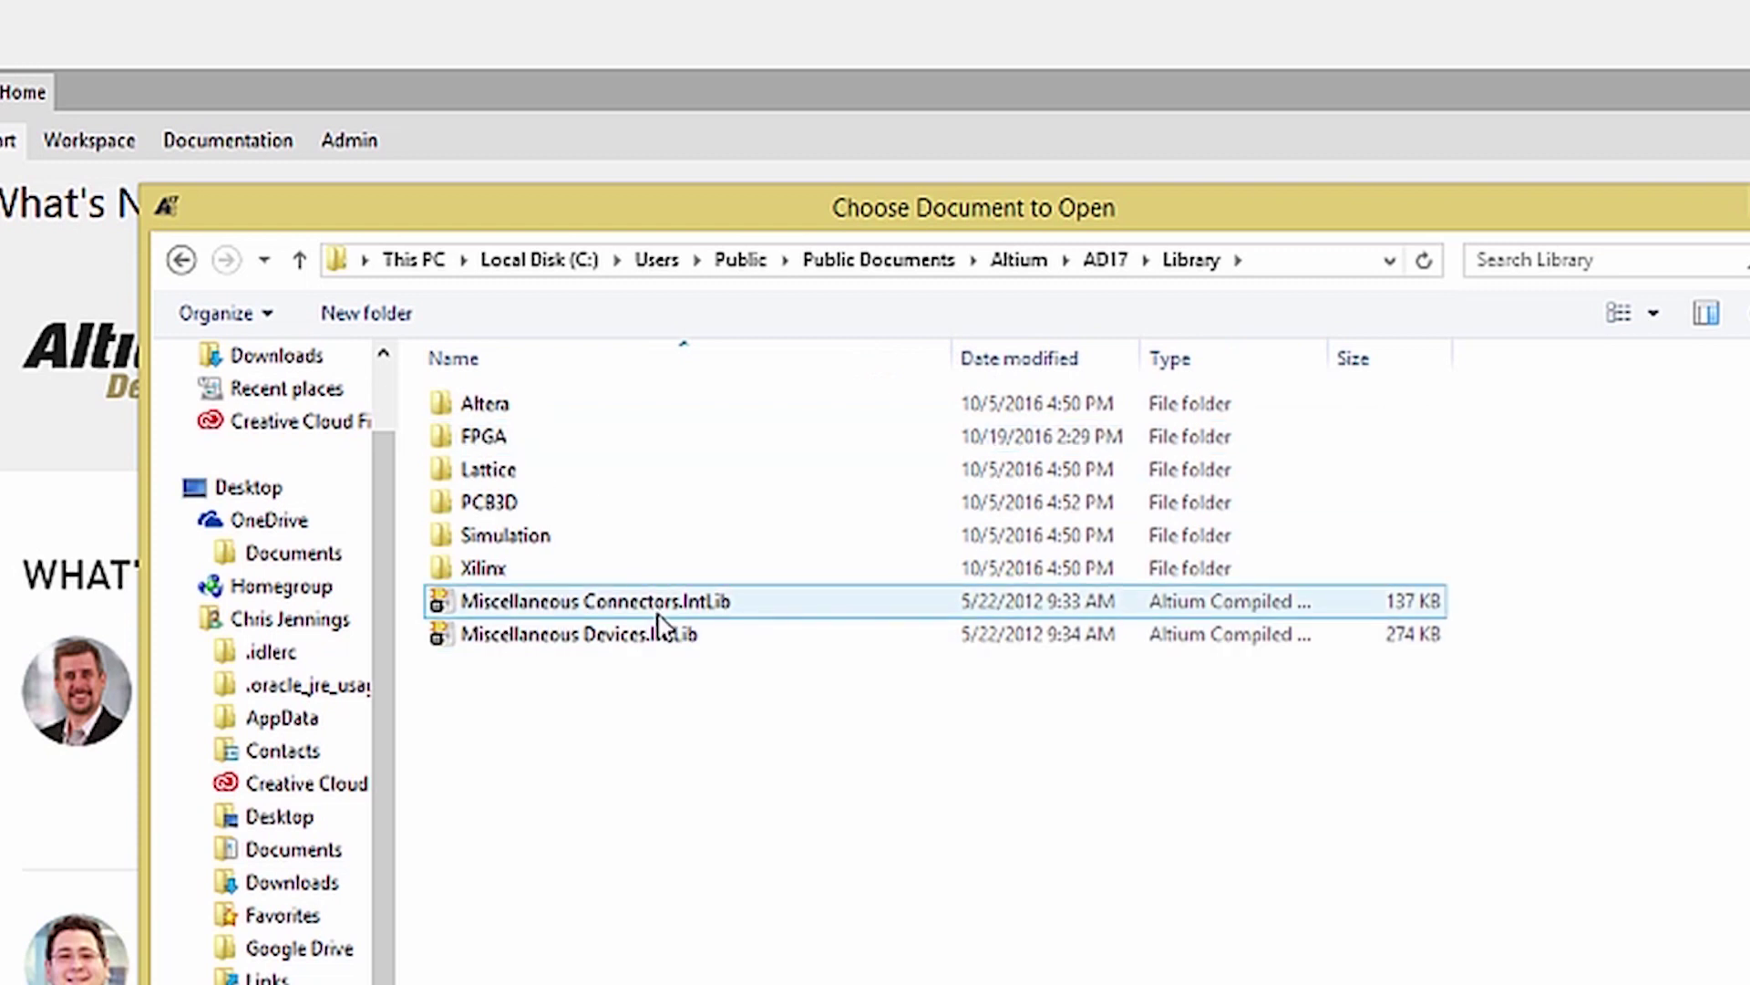
pyautogui.click(663, 638)
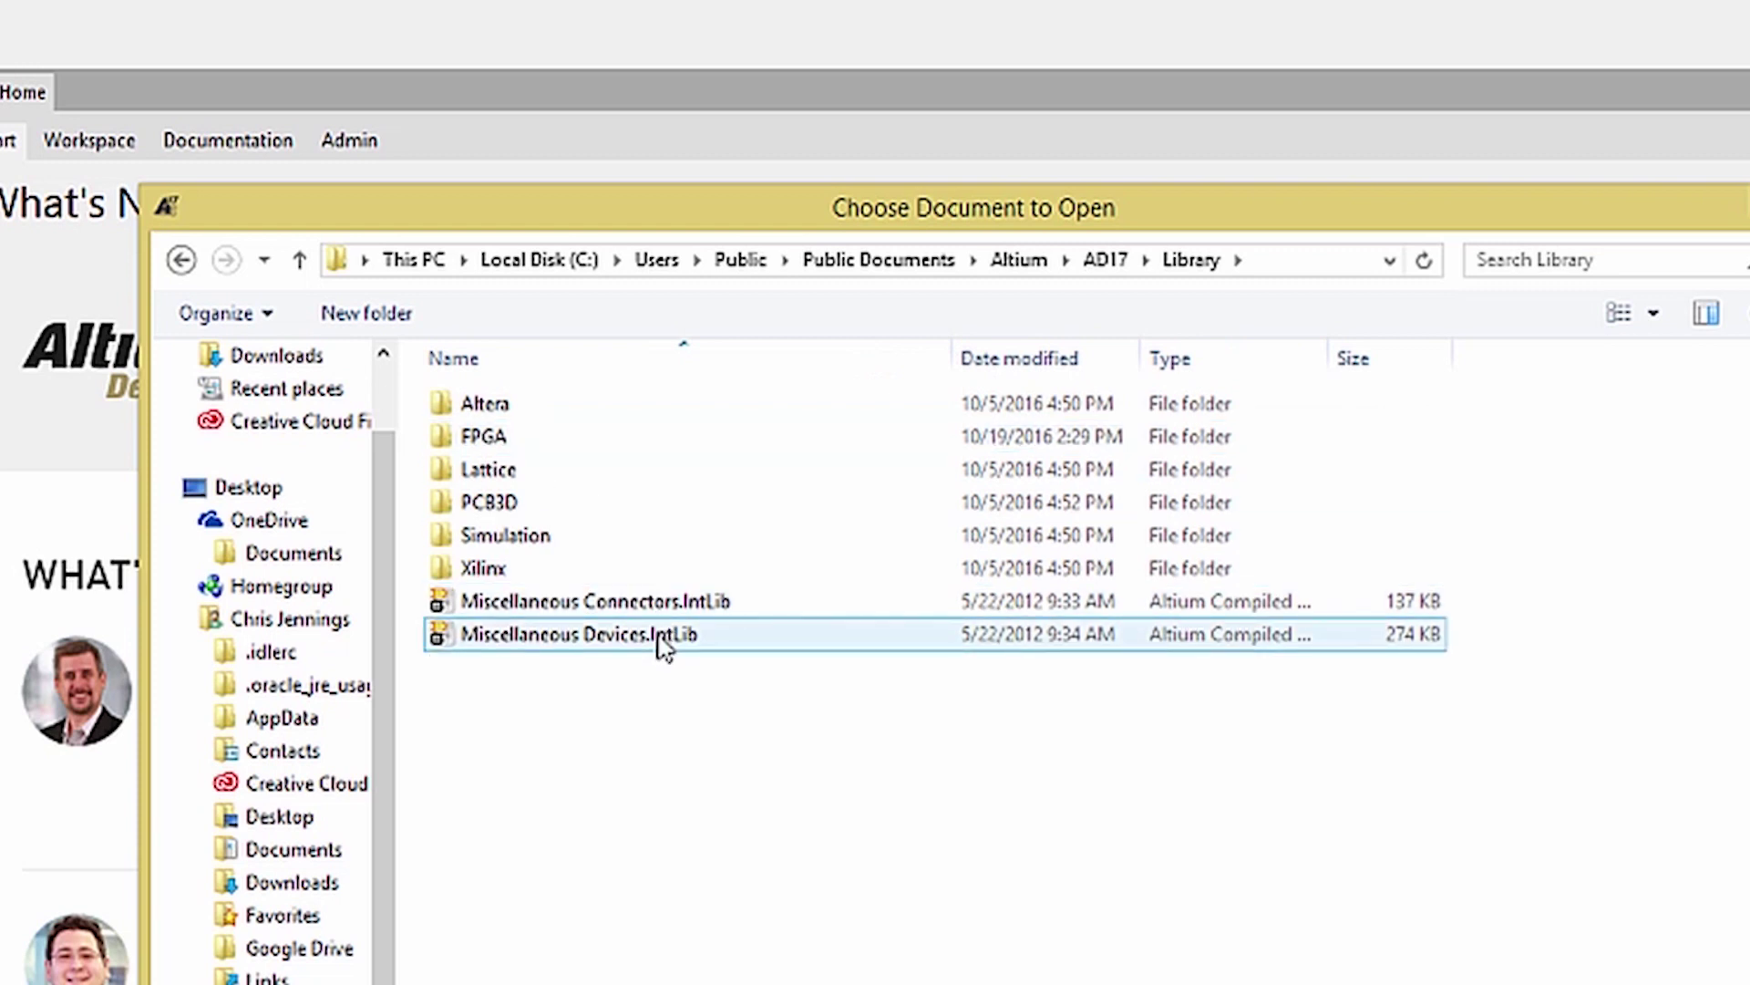
pyautogui.click(410, 885)
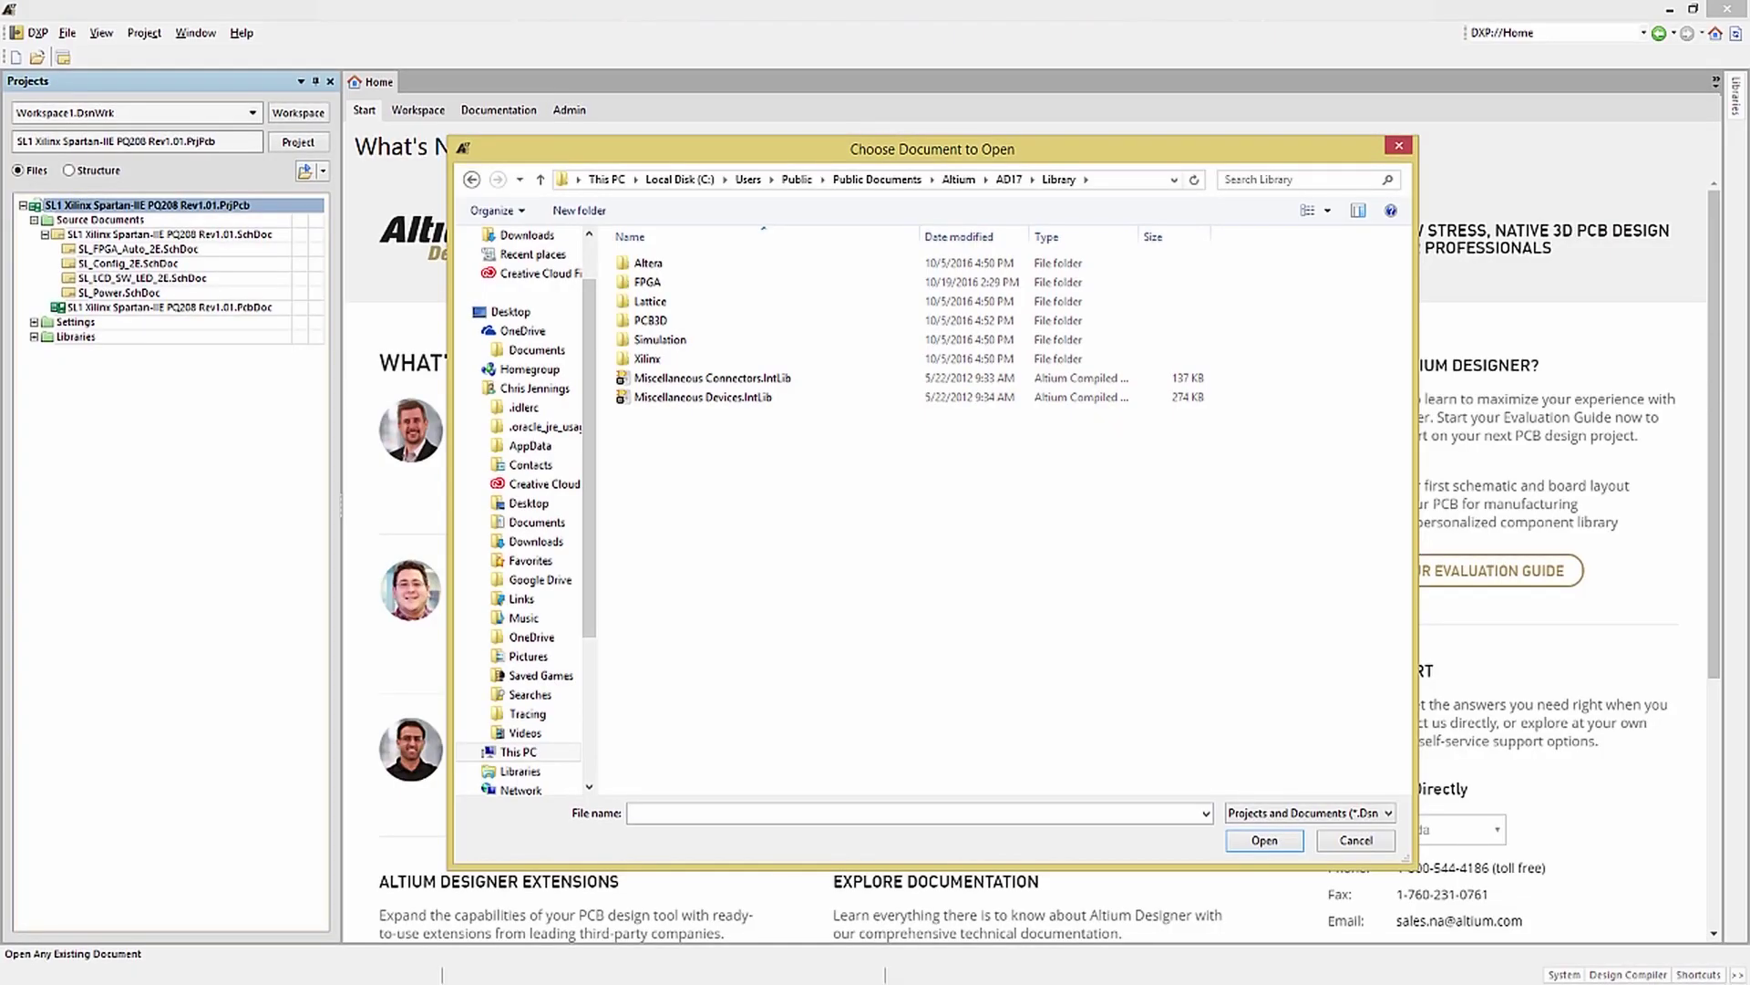
pyautogui.press('Escape')
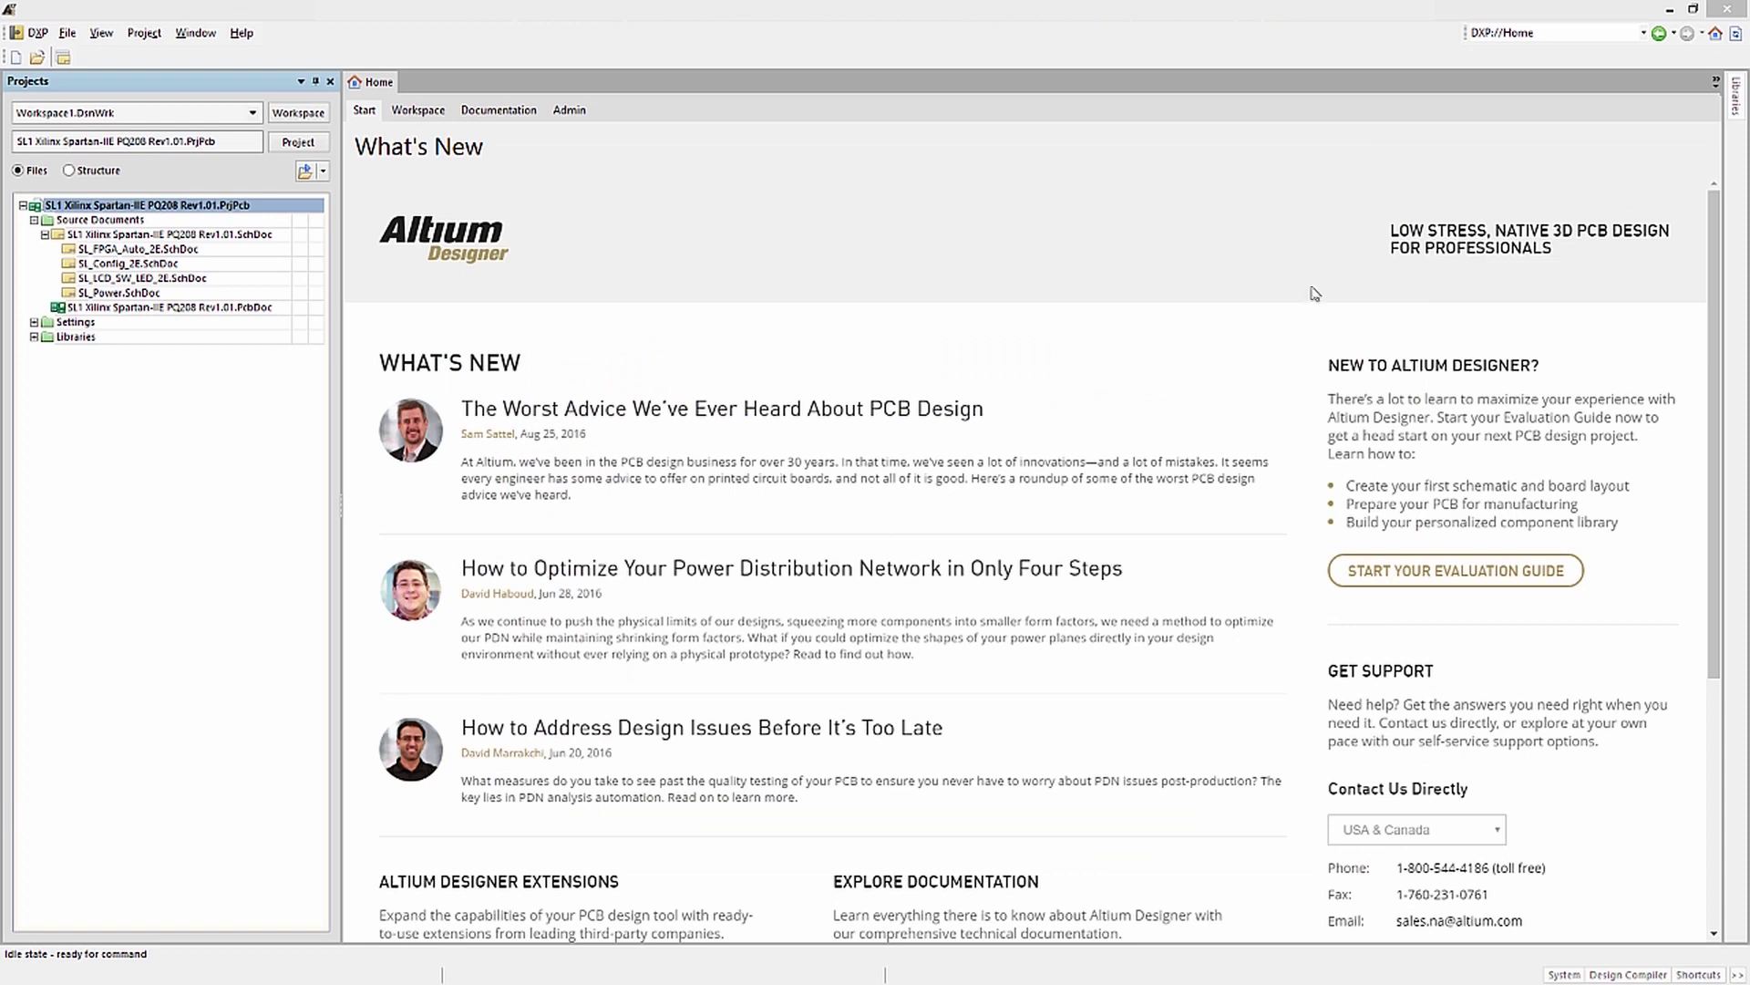
# Open the SL1 Xilinx Spartan-IIE PQ208 Rev1.01.SchDoc schematic and show Available Libraries from the Libraries panel
pyautogui.click(1736, 107)
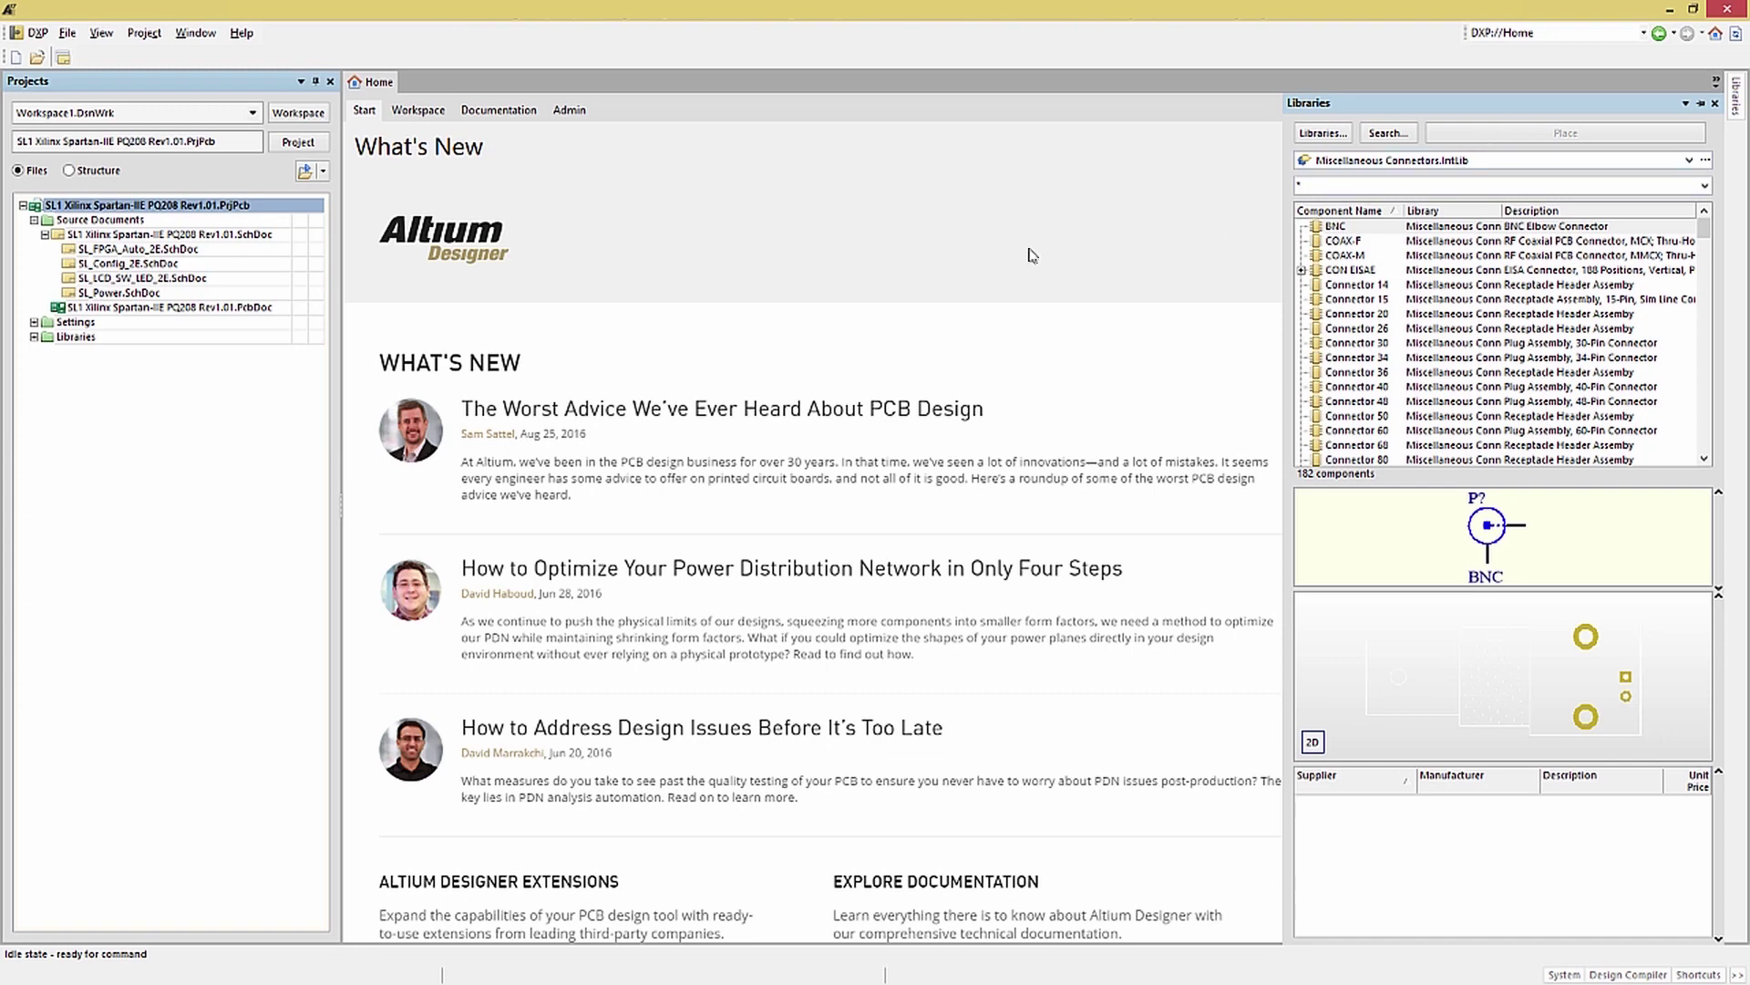
pyautogui.doubleClick(193, 235)
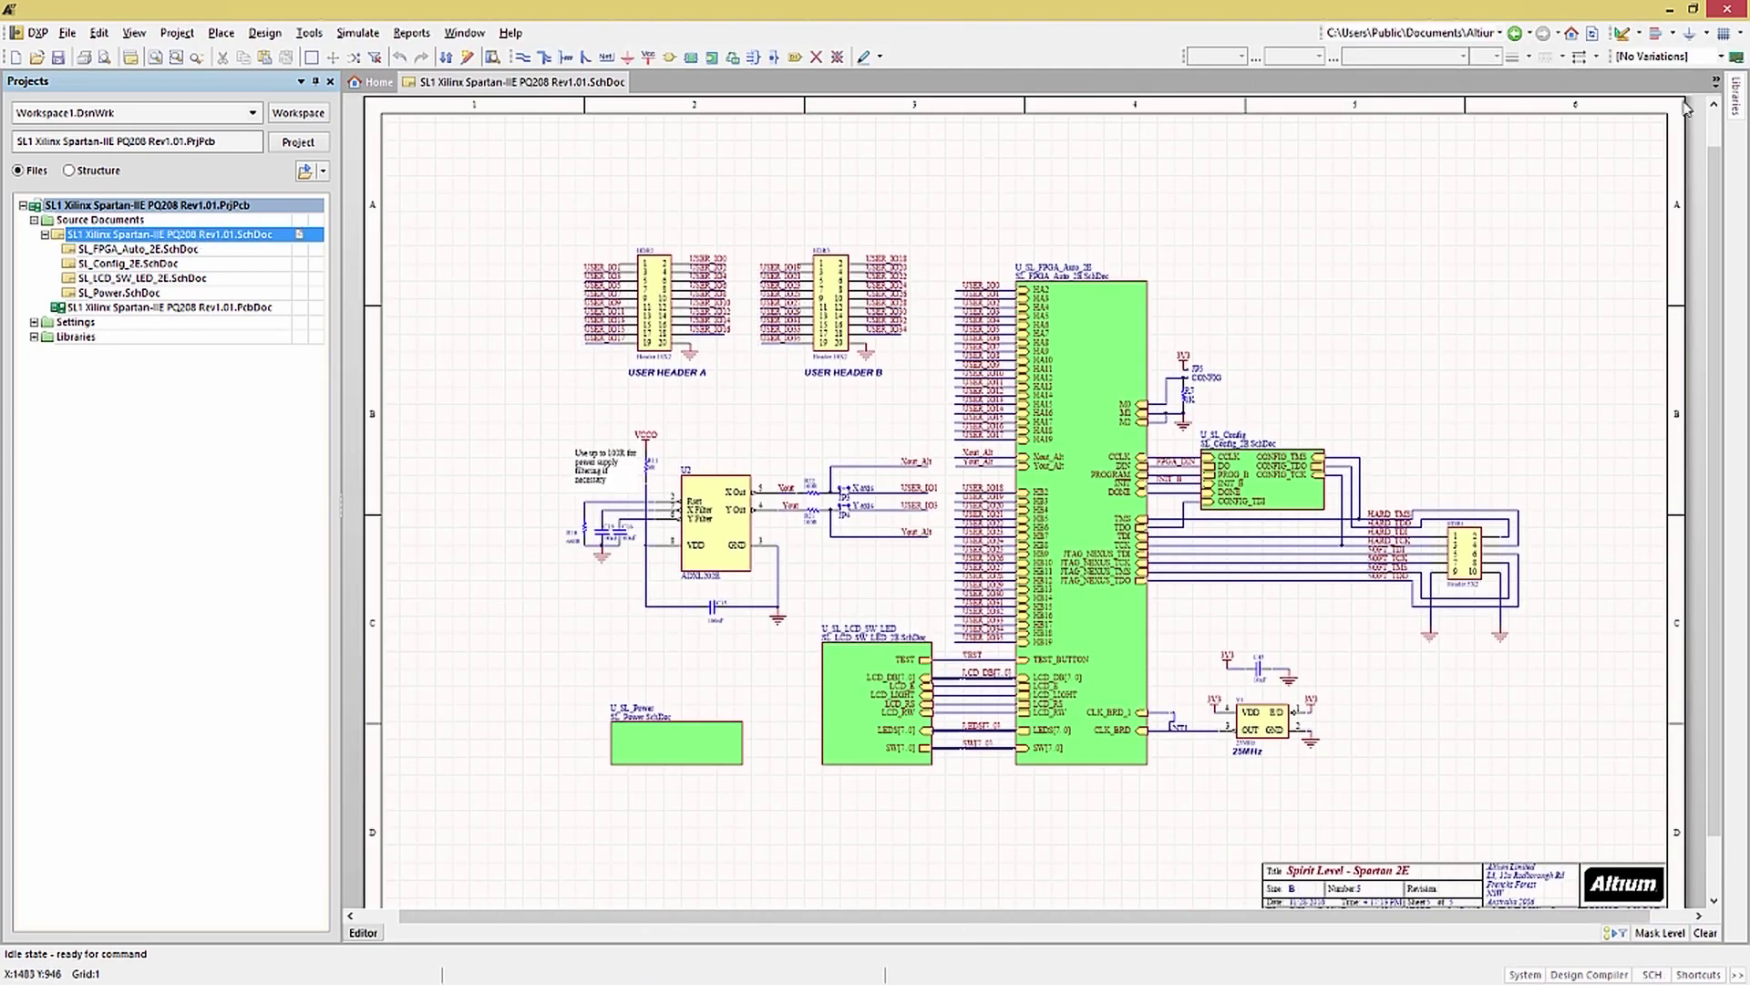
pyautogui.click(1741, 109)
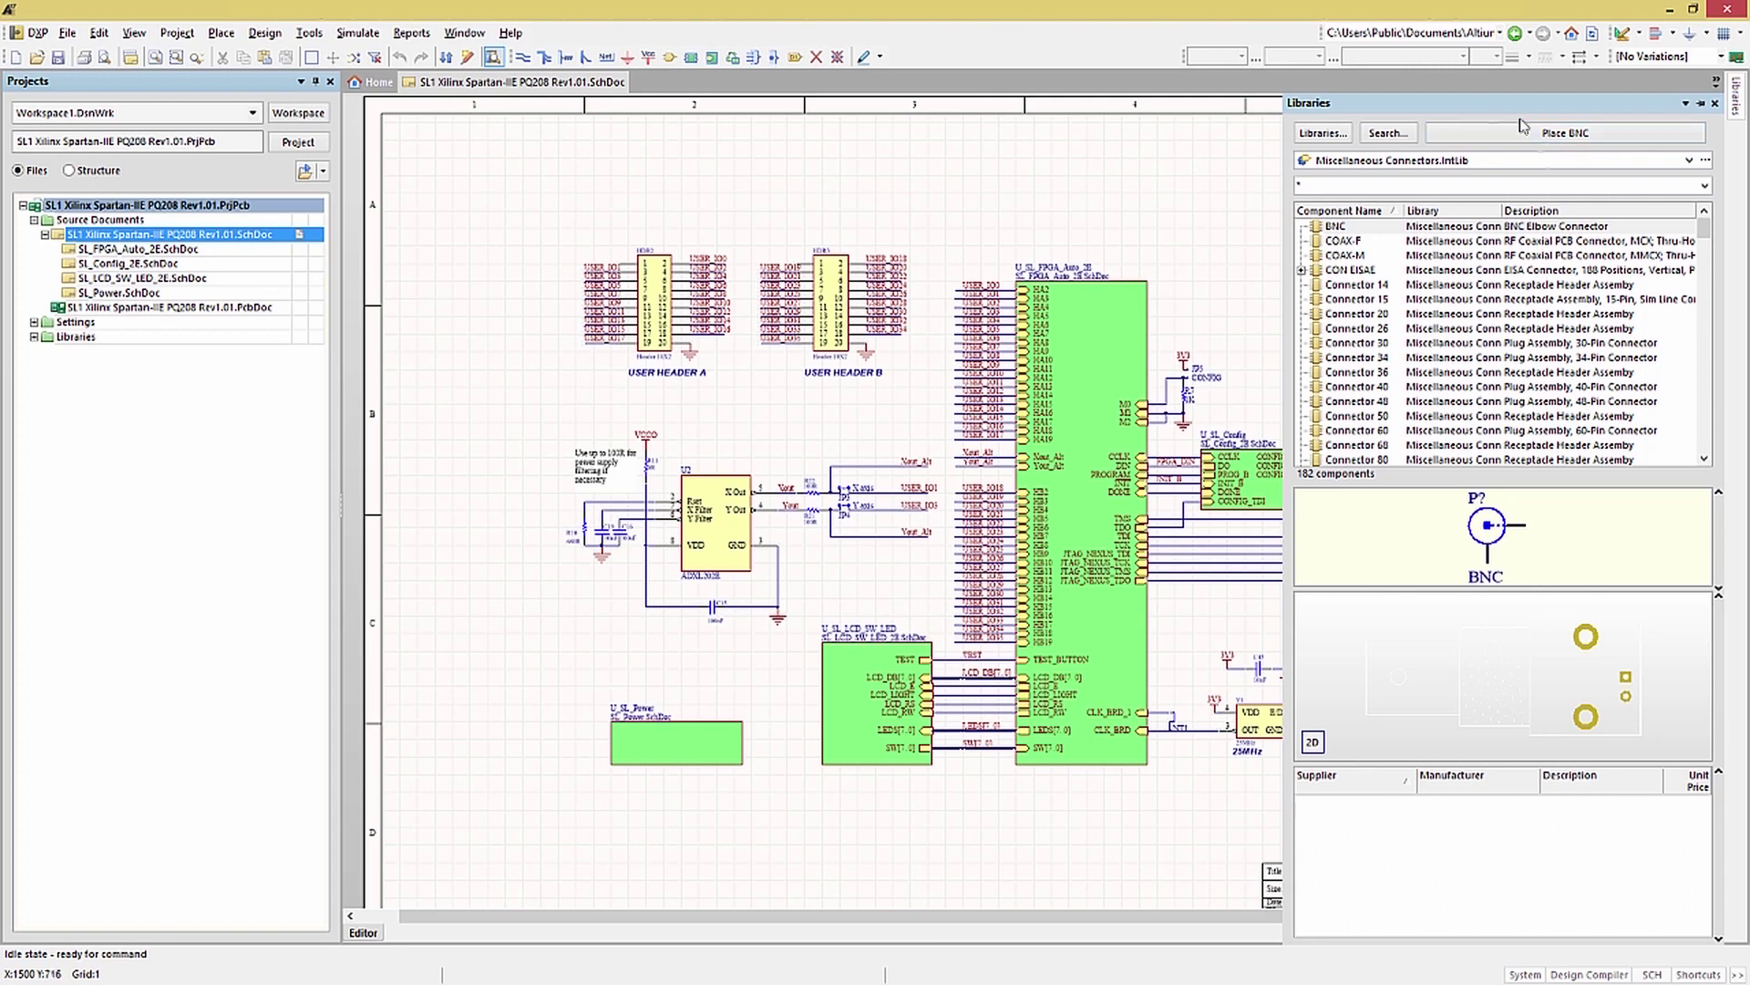
pyautogui.click(1327, 134)
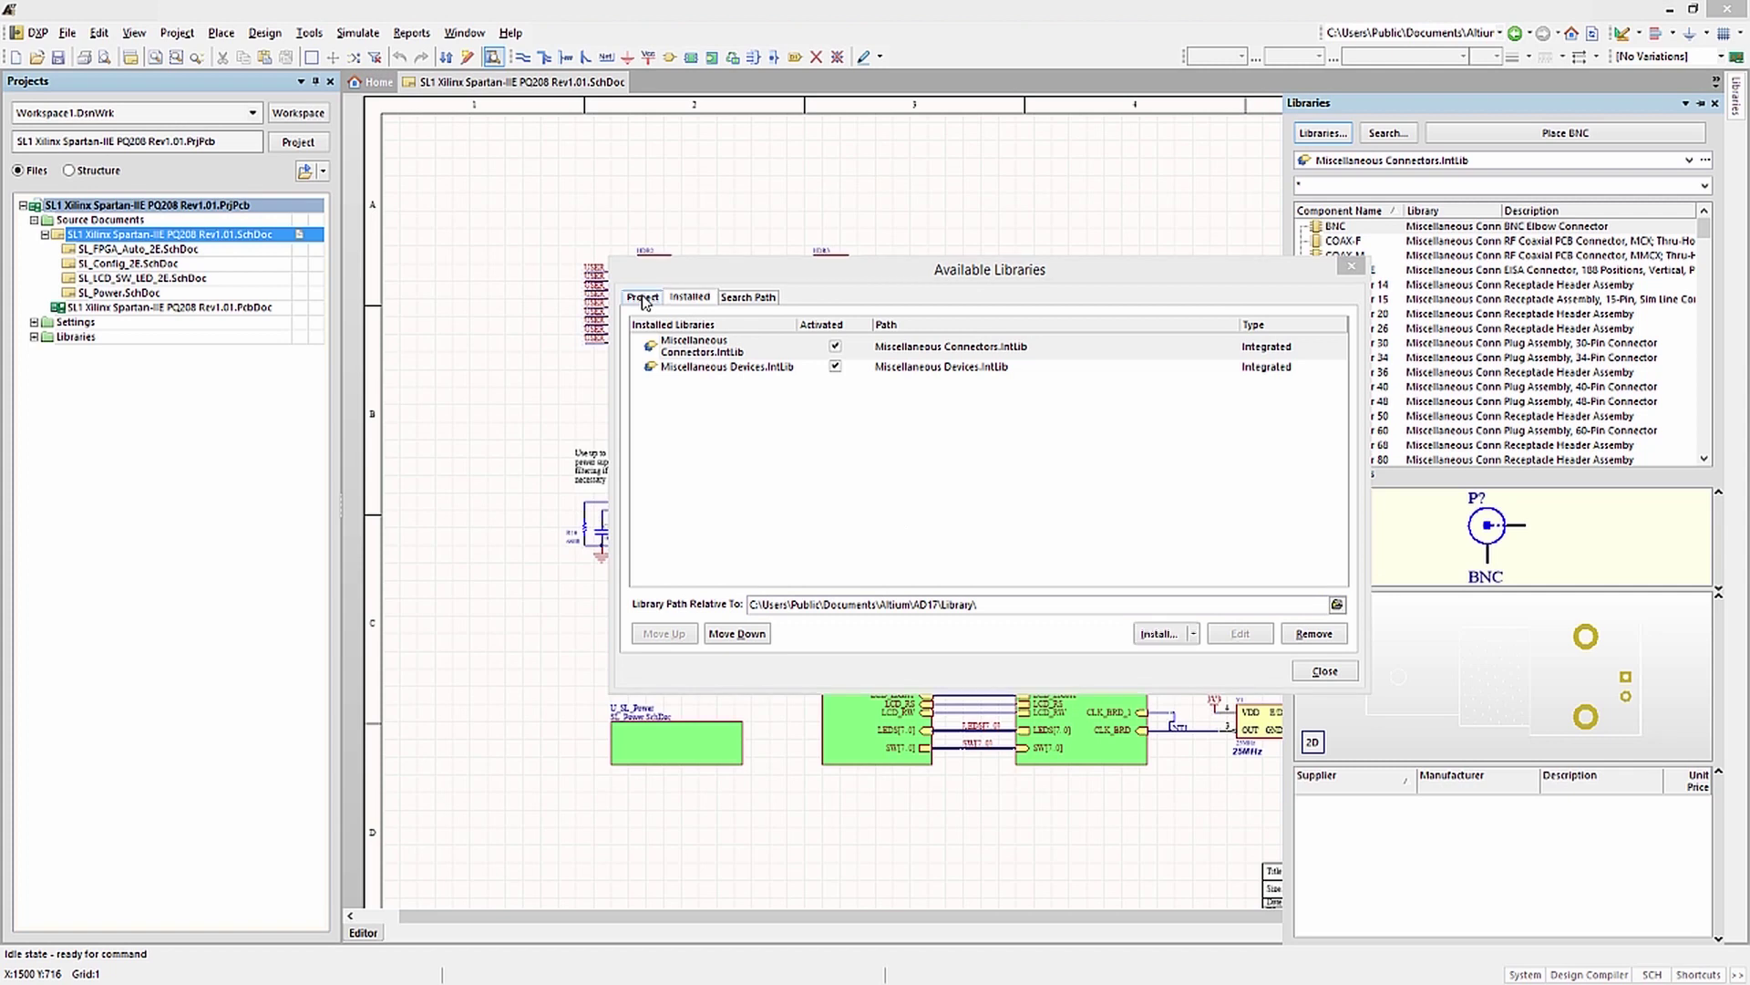
# On the Project tab, select Spirit_Level_Project.PcbLib and then Spirit_Level_3D_Models.PCB3Dlib
pyautogui.click(106, 115)
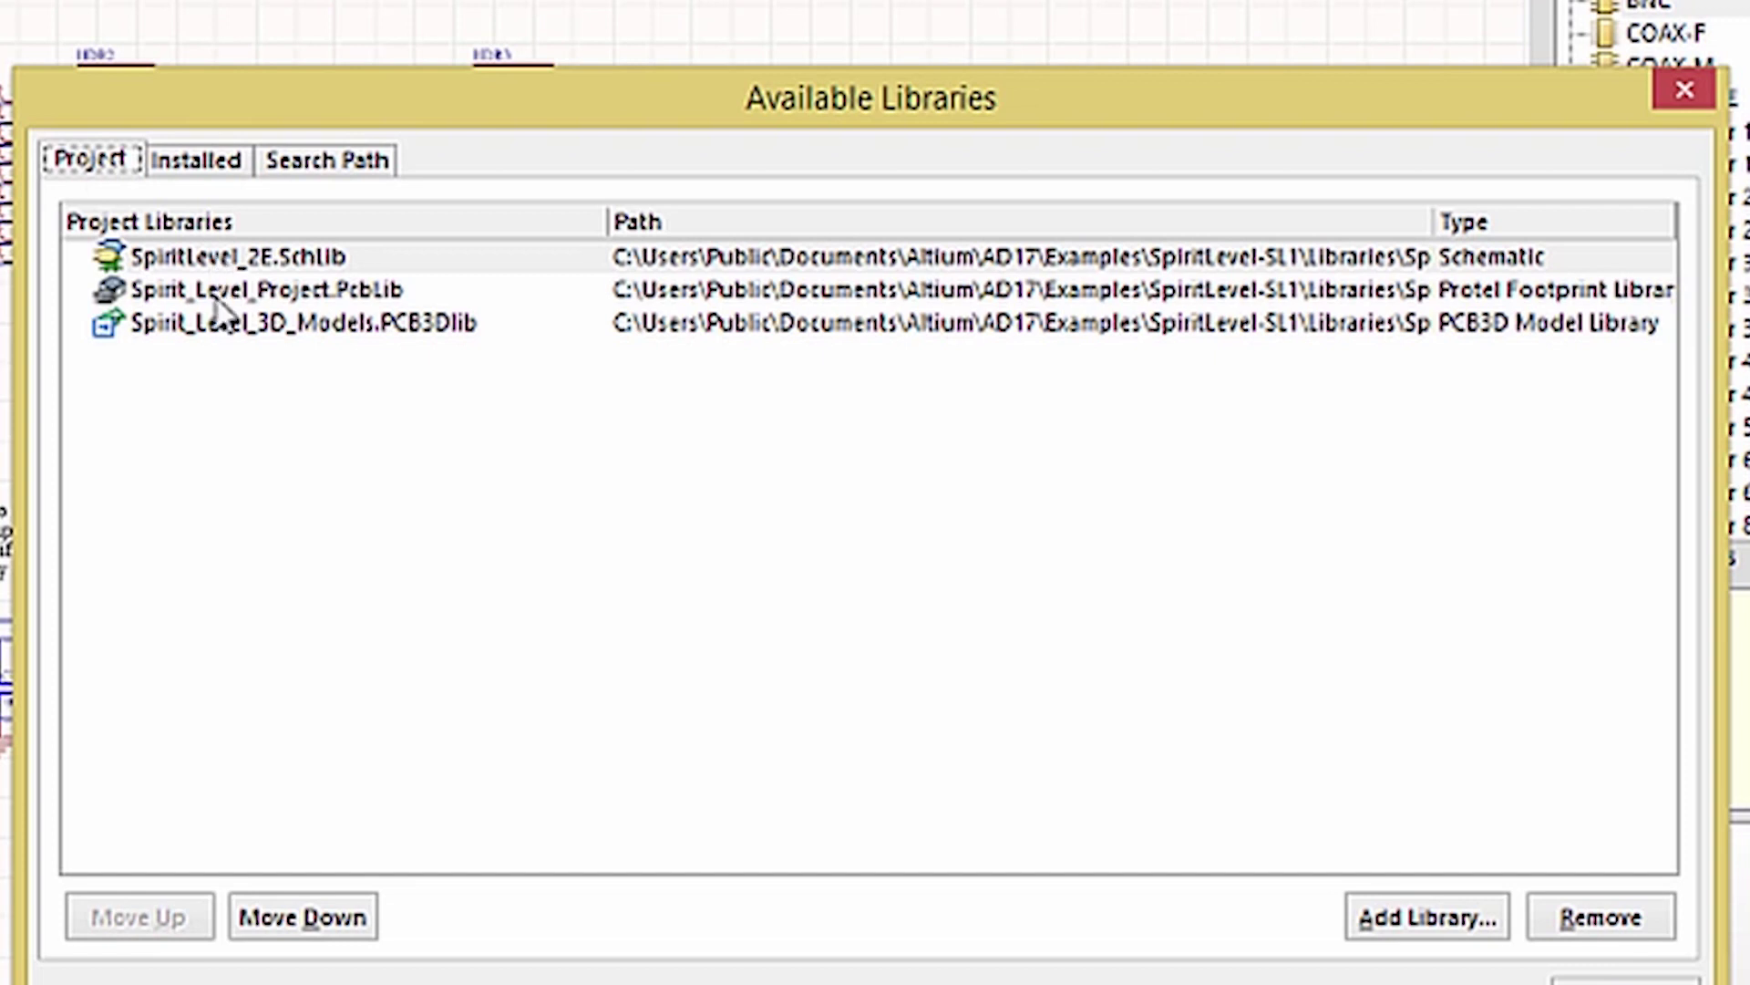
pyautogui.click(215, 299)
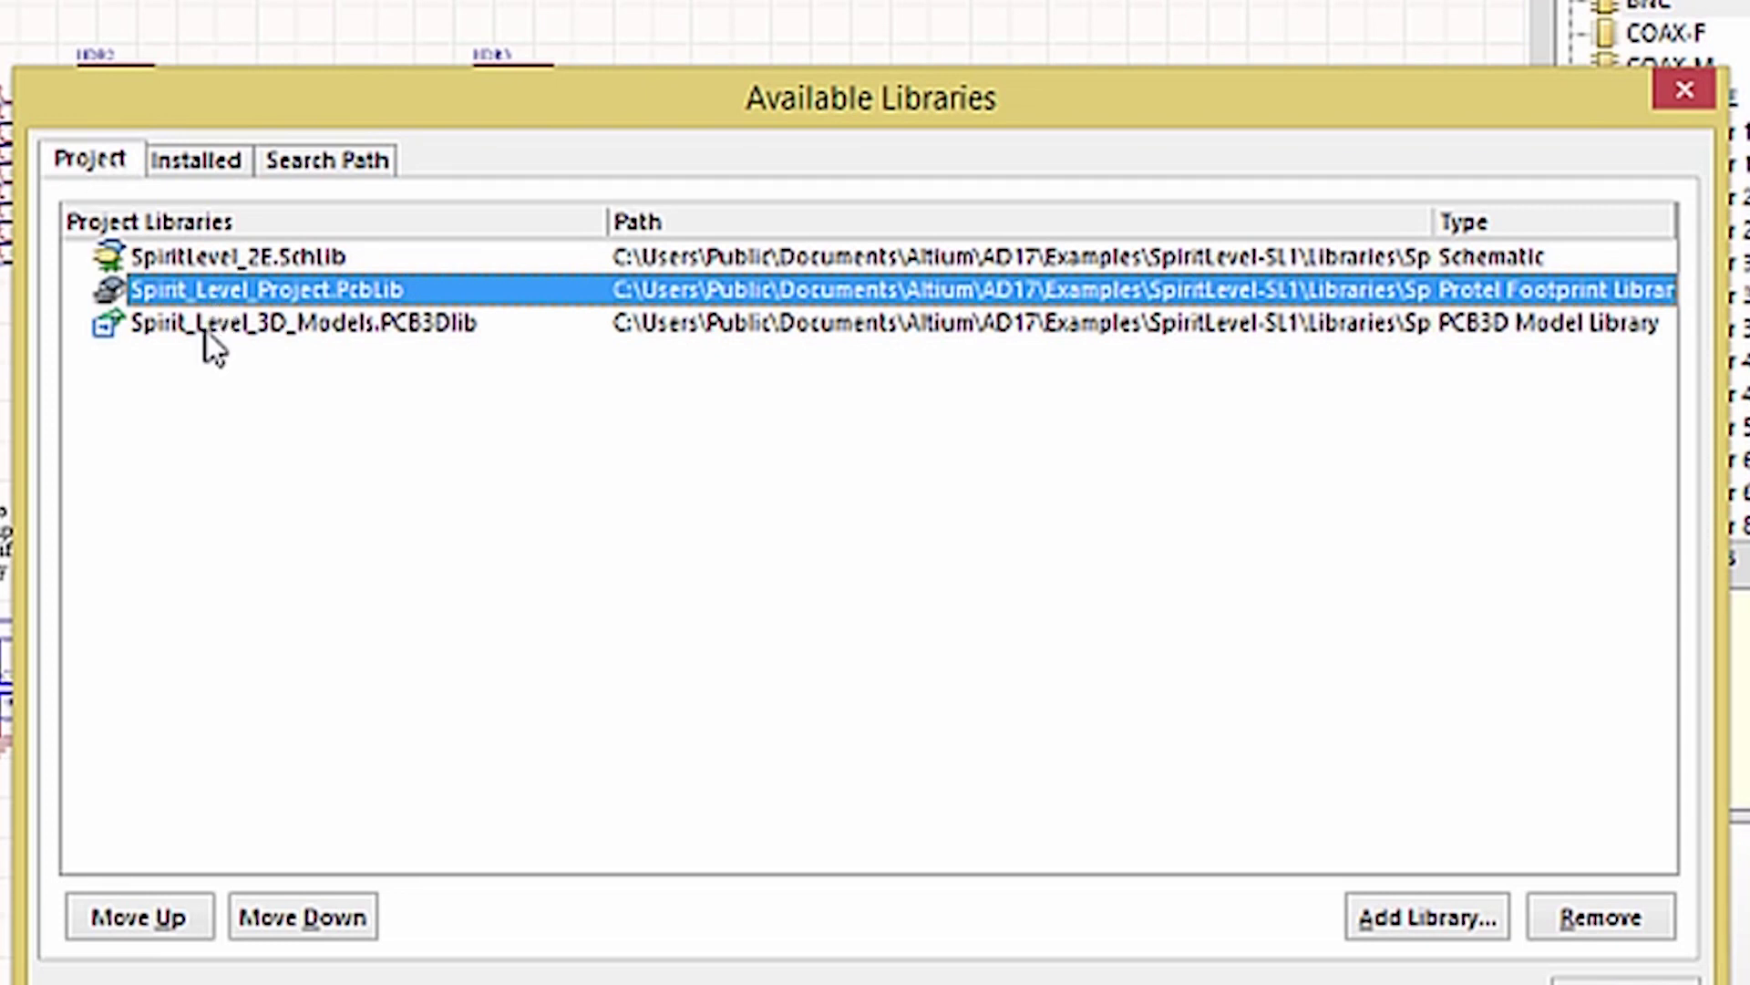
pyautogui.click(206, 328)
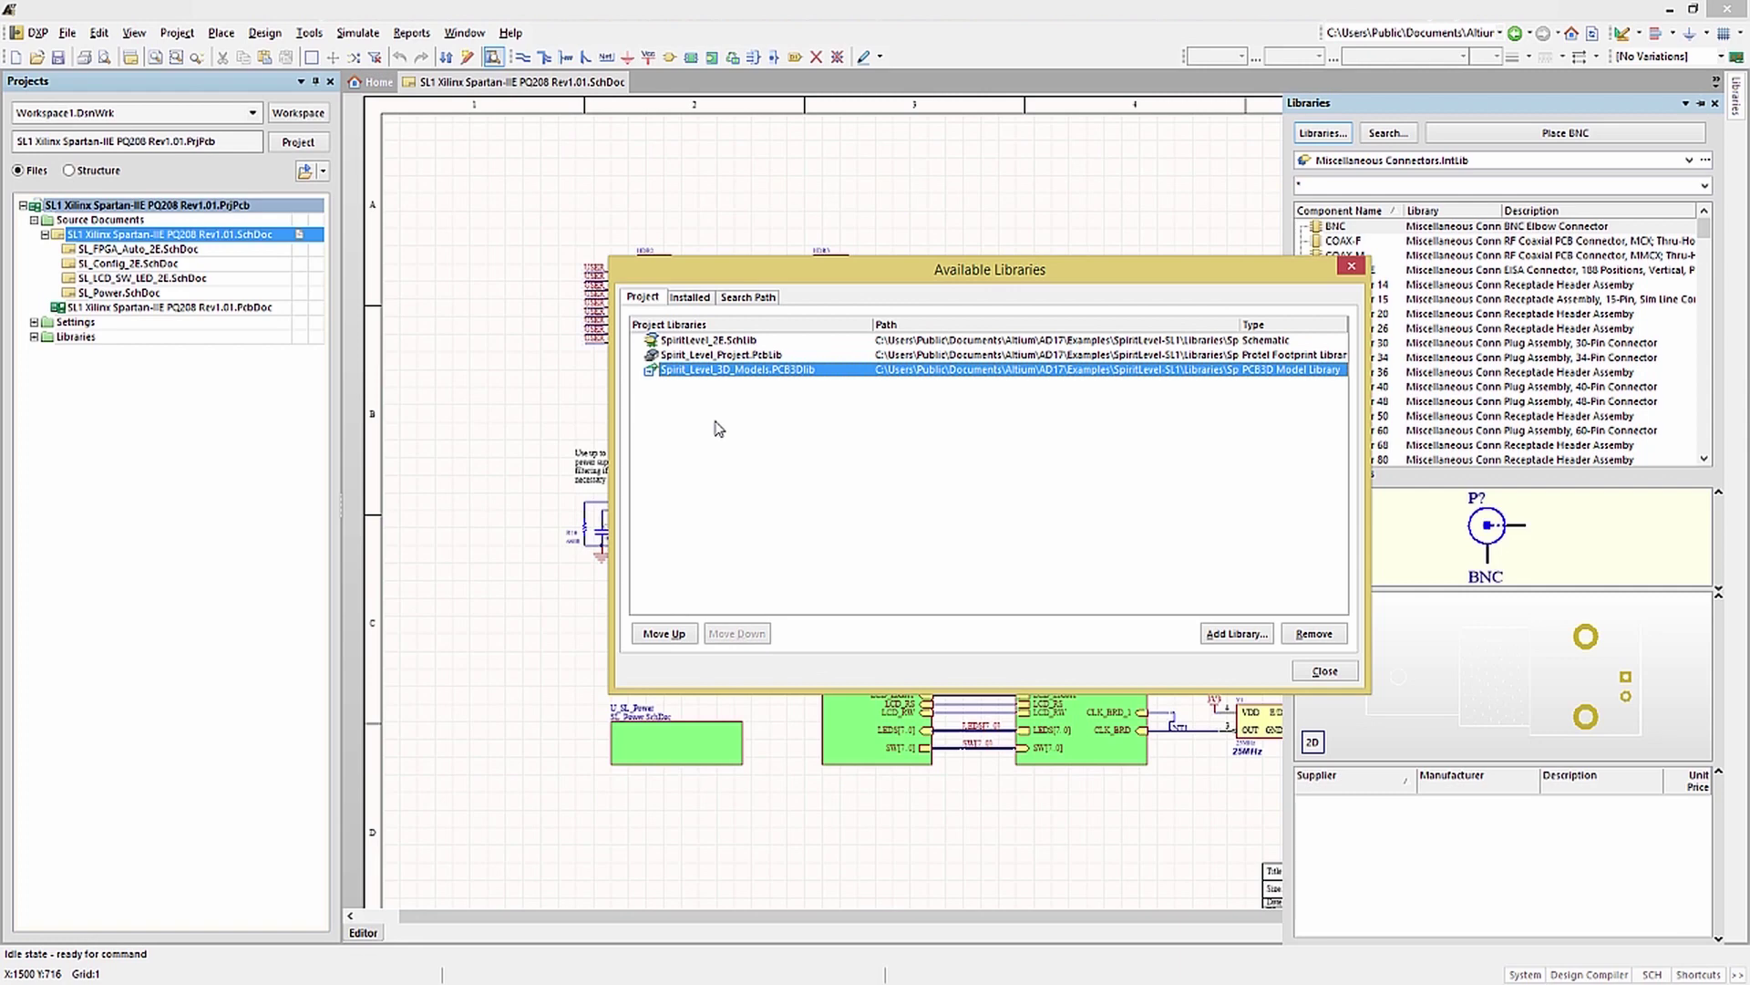
# Start adding a library with Integrated Libraries (*.INTLIB) as file type, then cancel without adding one
pyautogui.click(1247, 635)
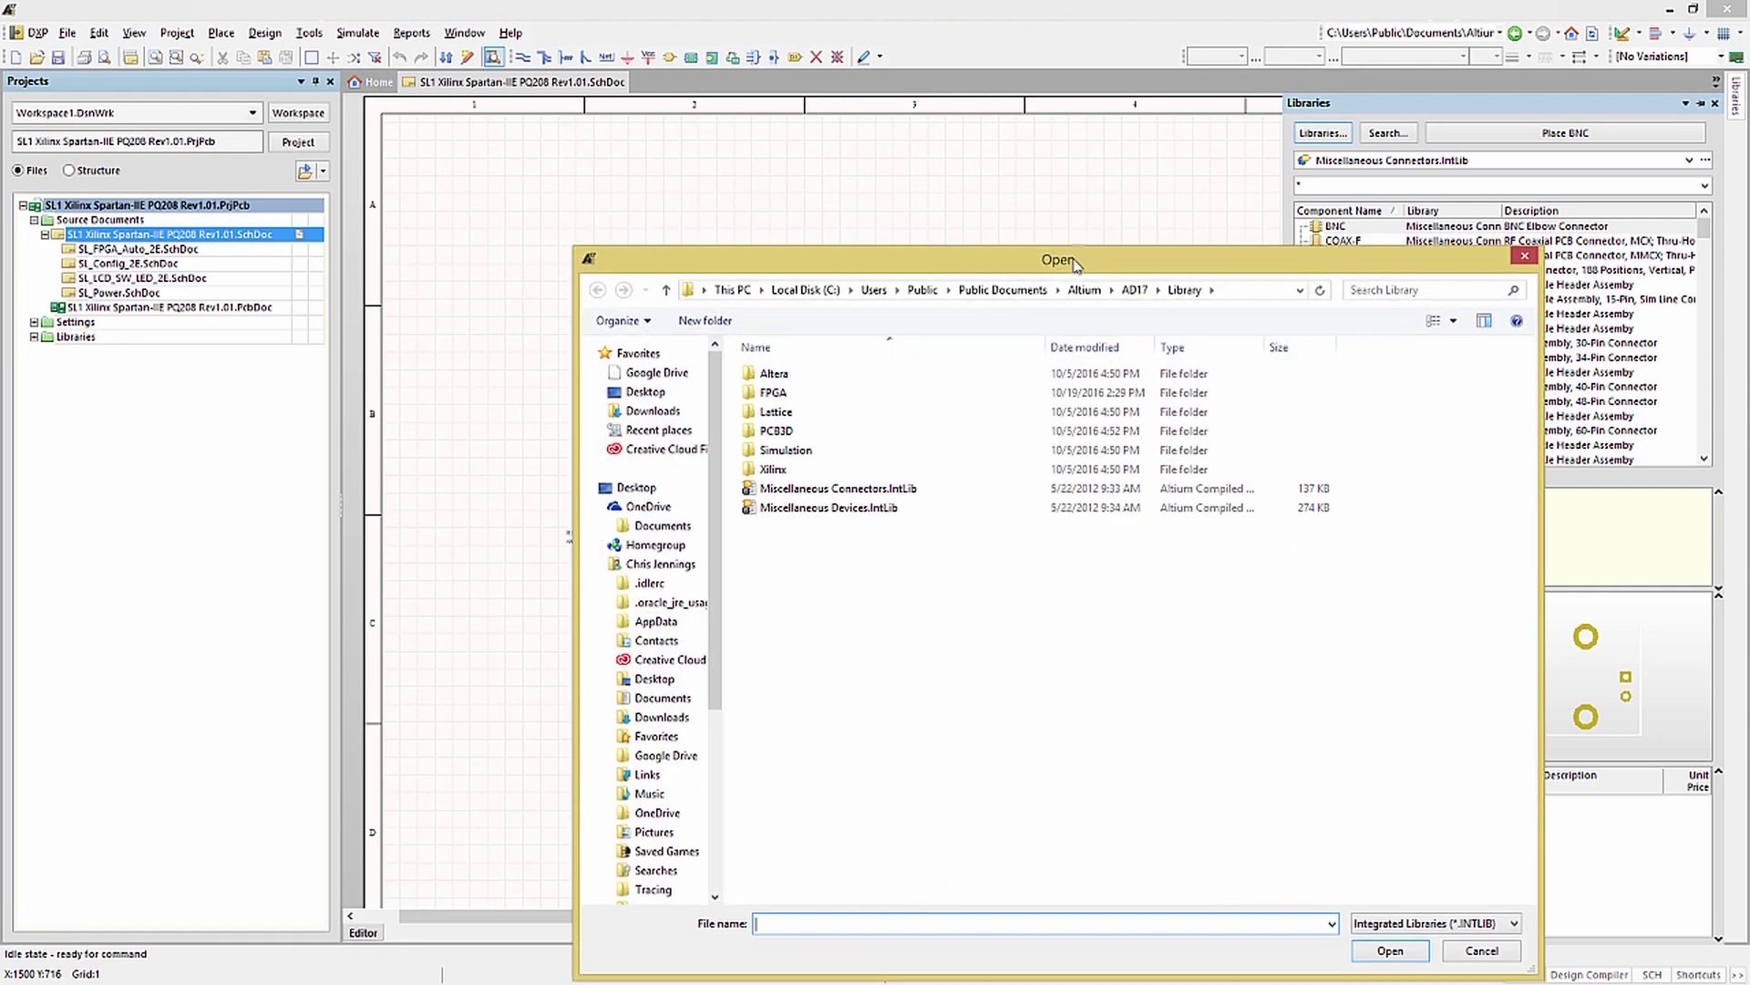
pyautogui.moveTo(1075, 262); pyautogui.dragTo(1075, 161)
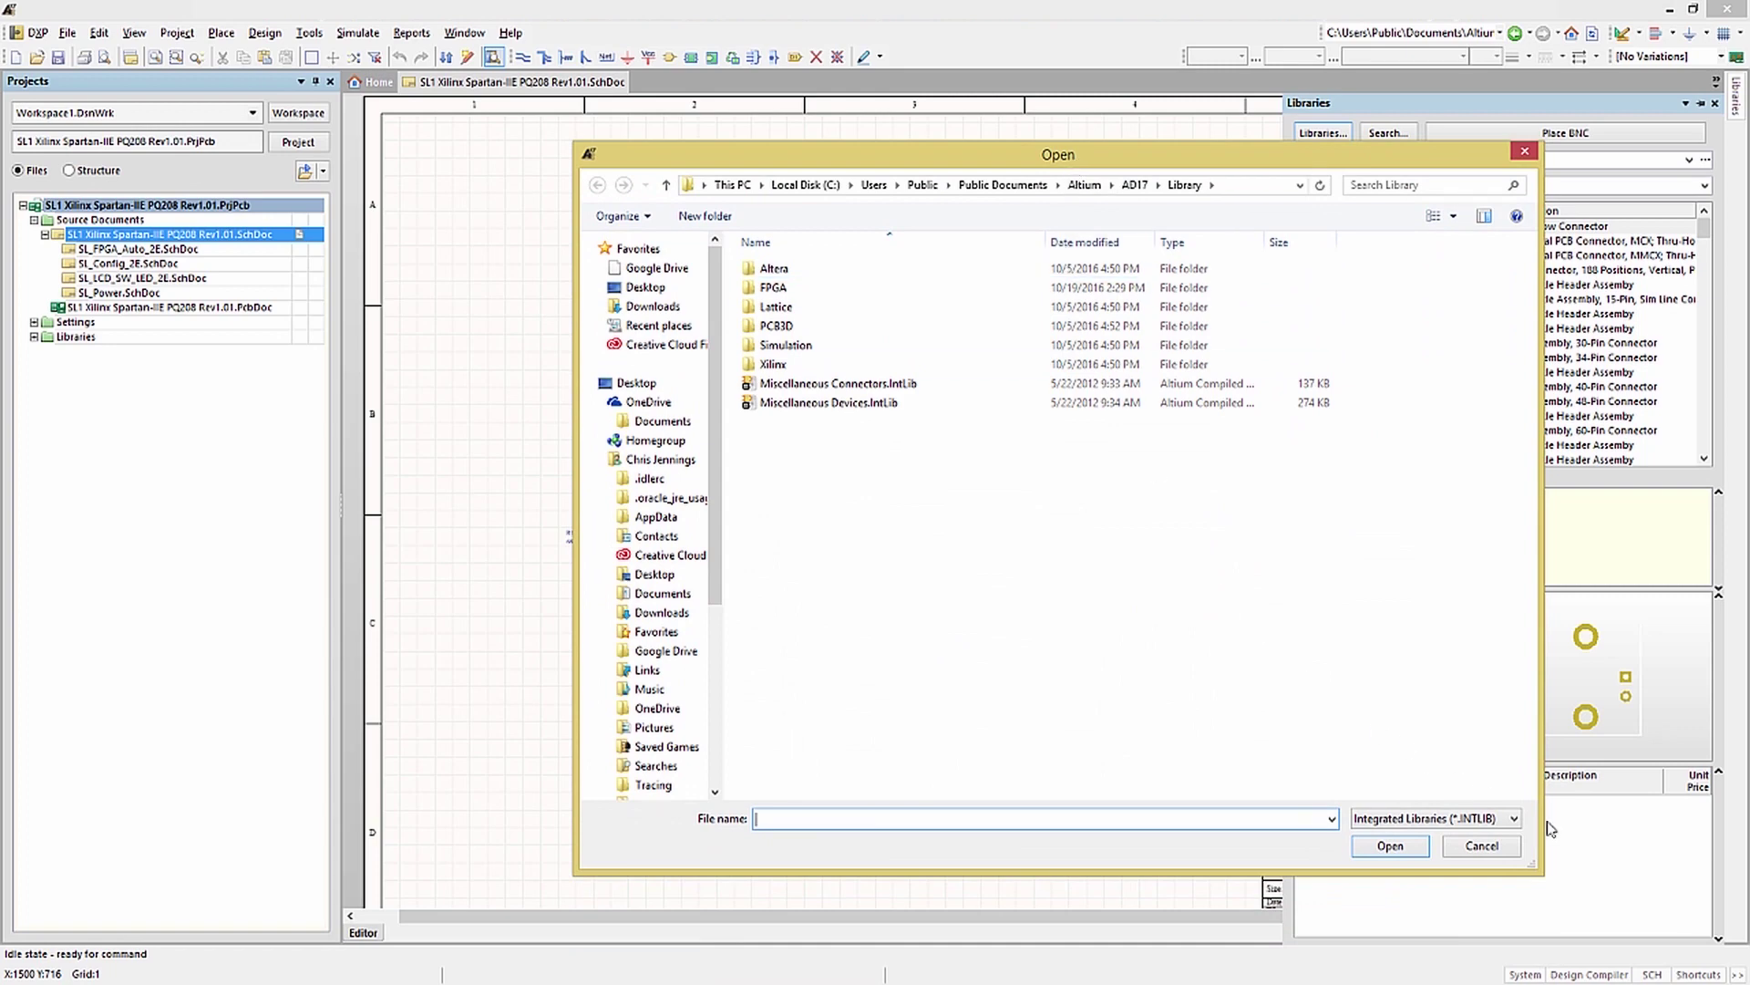
pyautogui.click(1517, 819)
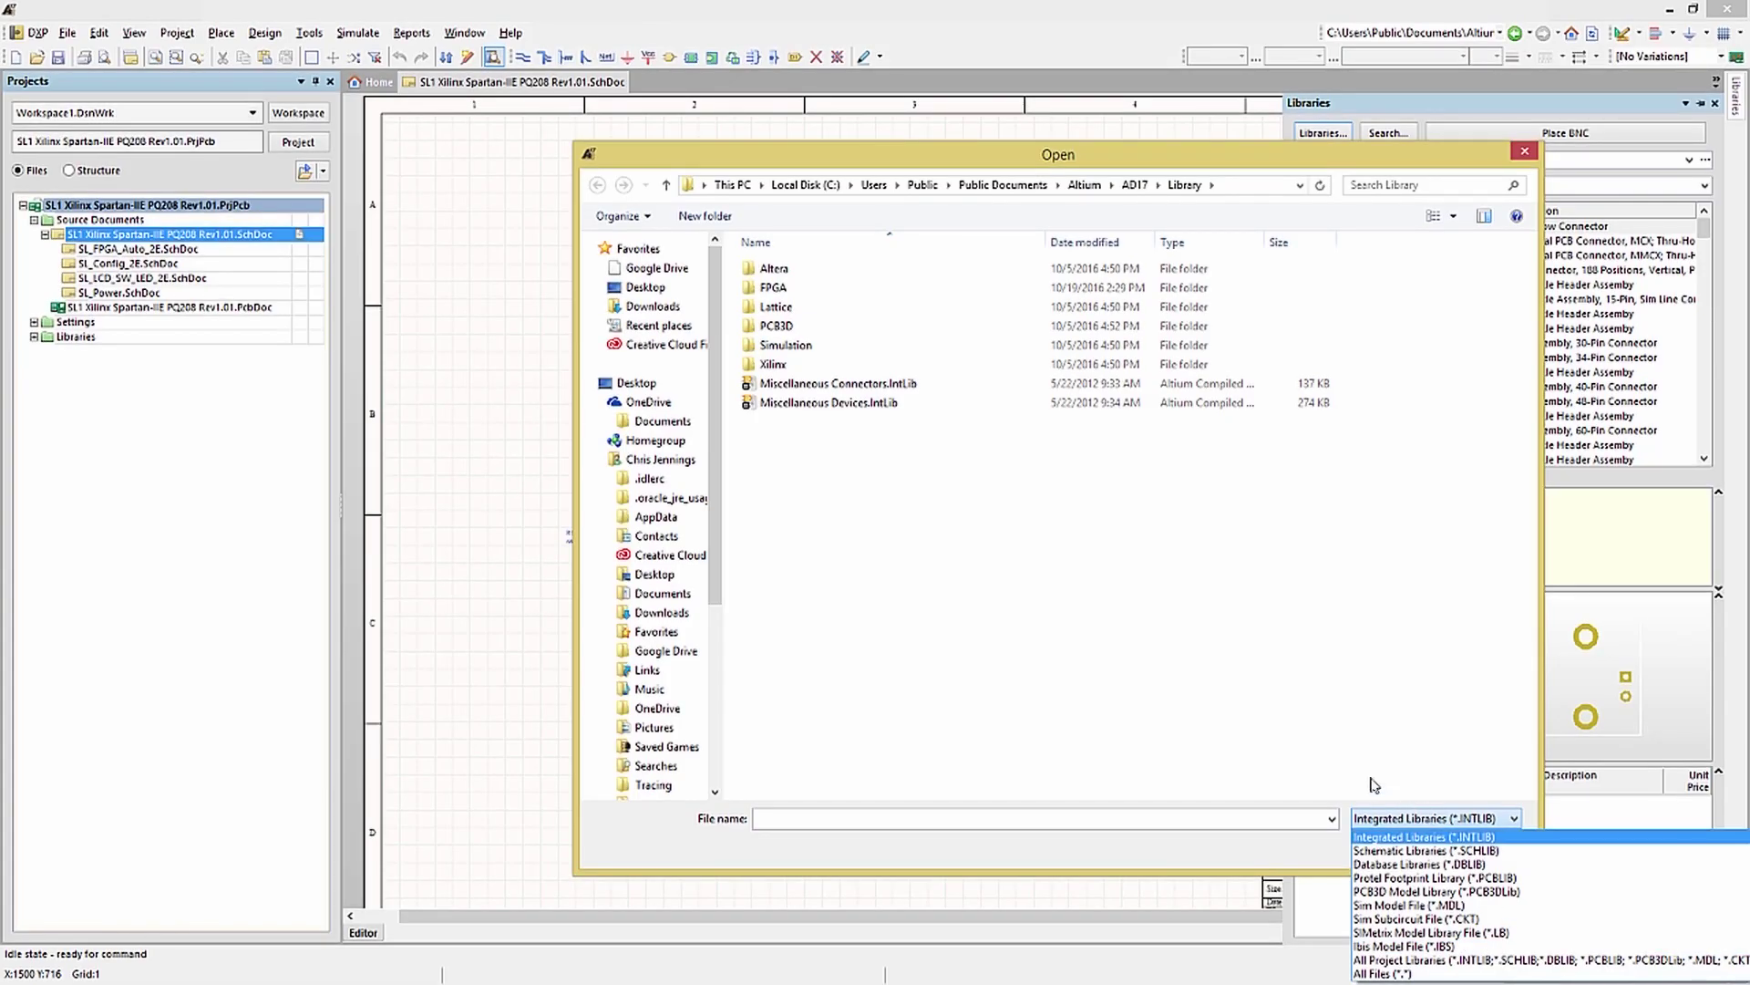
pyautogui.click(1367, 779)
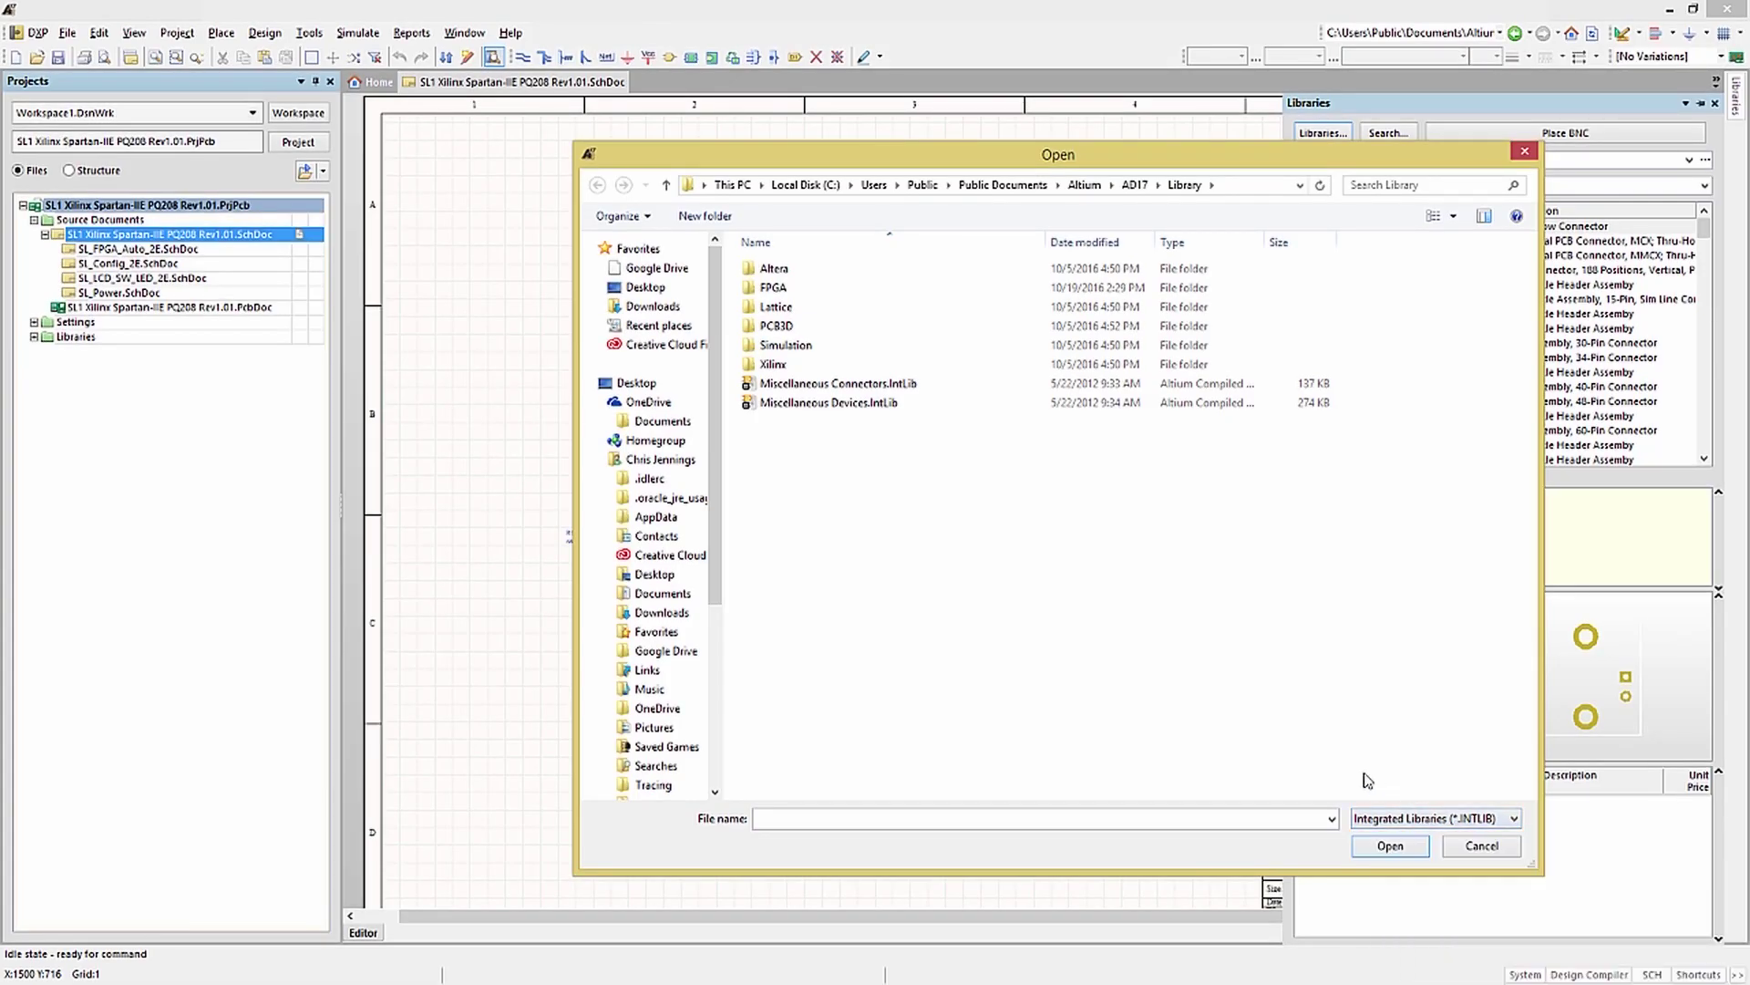
pyautogui.click(1473, 848)
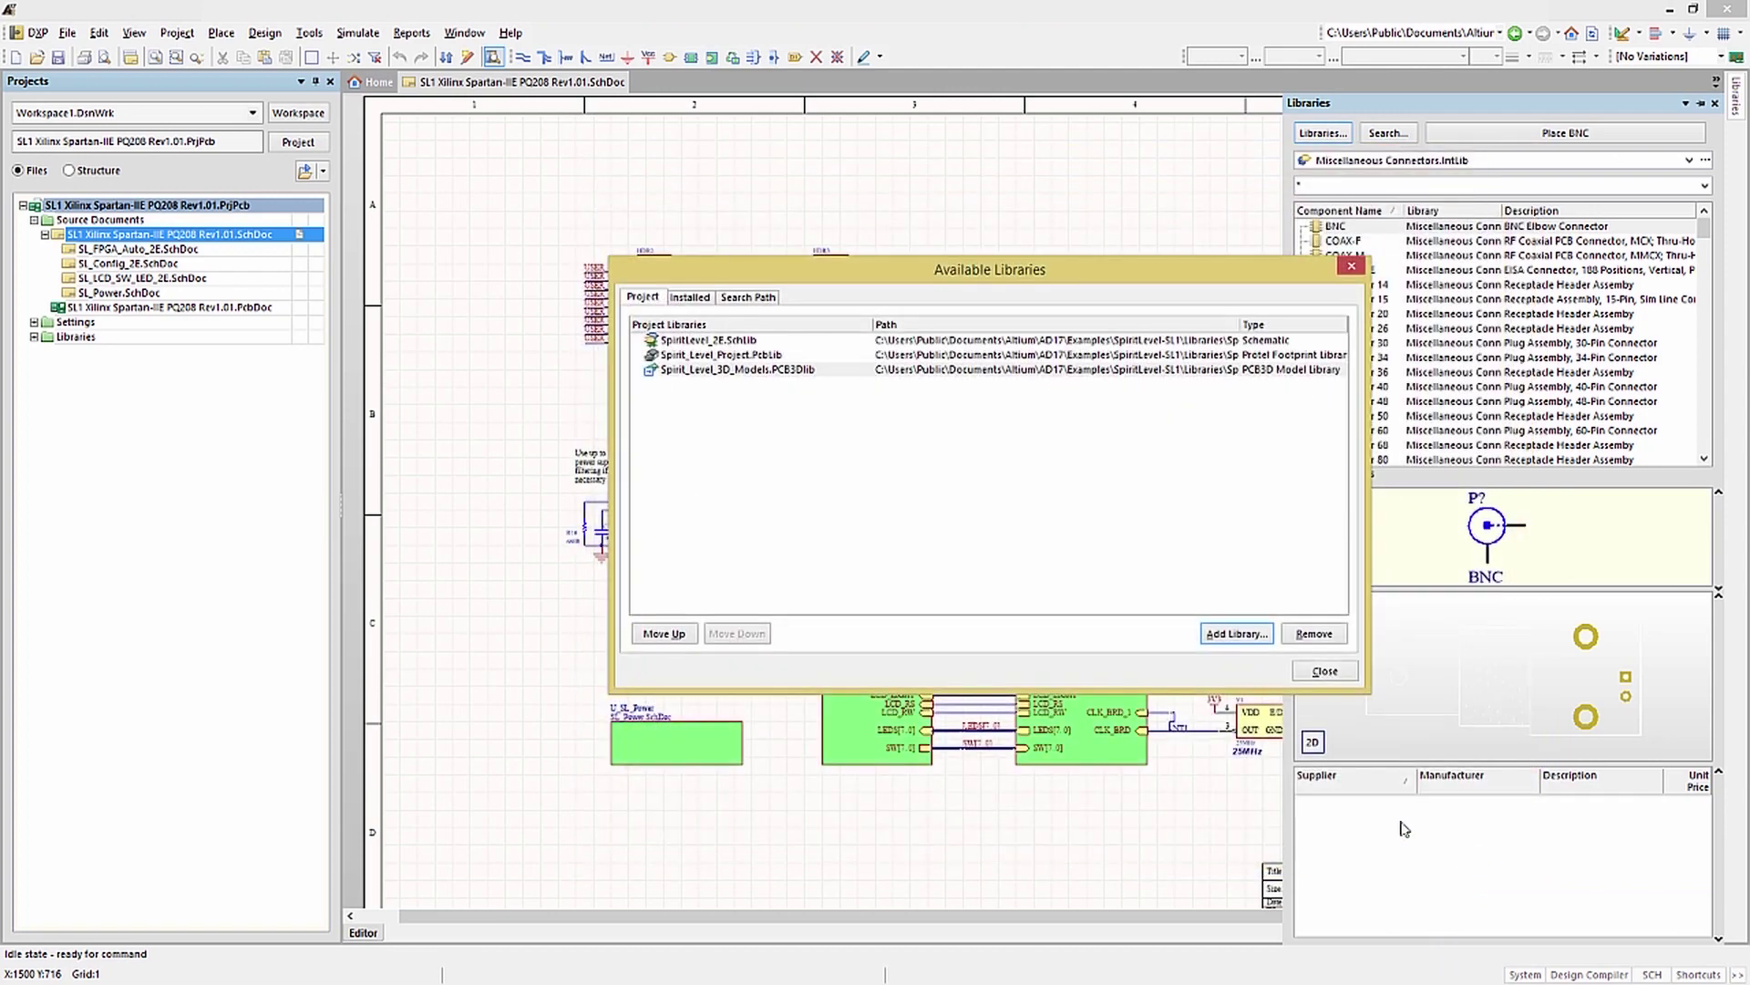
pyautogui.click(1319, 635)
# Toggle Miscellaneous Connectors.IntLib's activation on the Installed tab, move it down then back to the top, and close
pyautogui.click(691, 298)
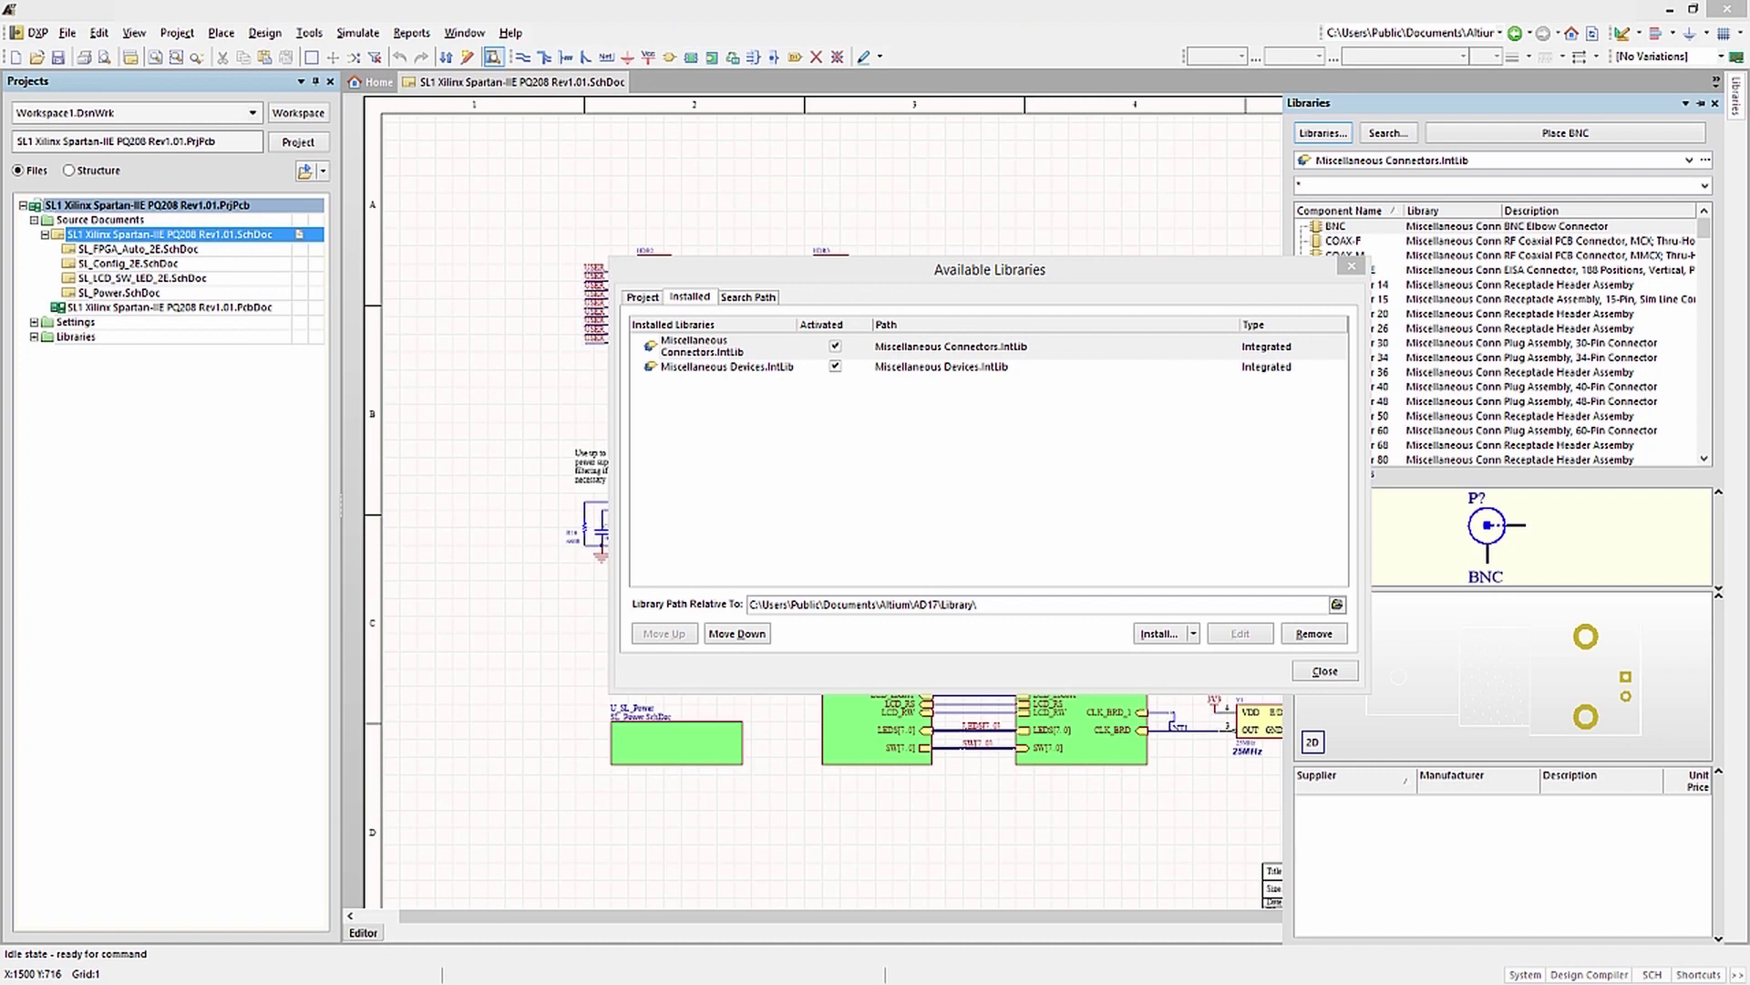
pyautogui.click(835, 349)
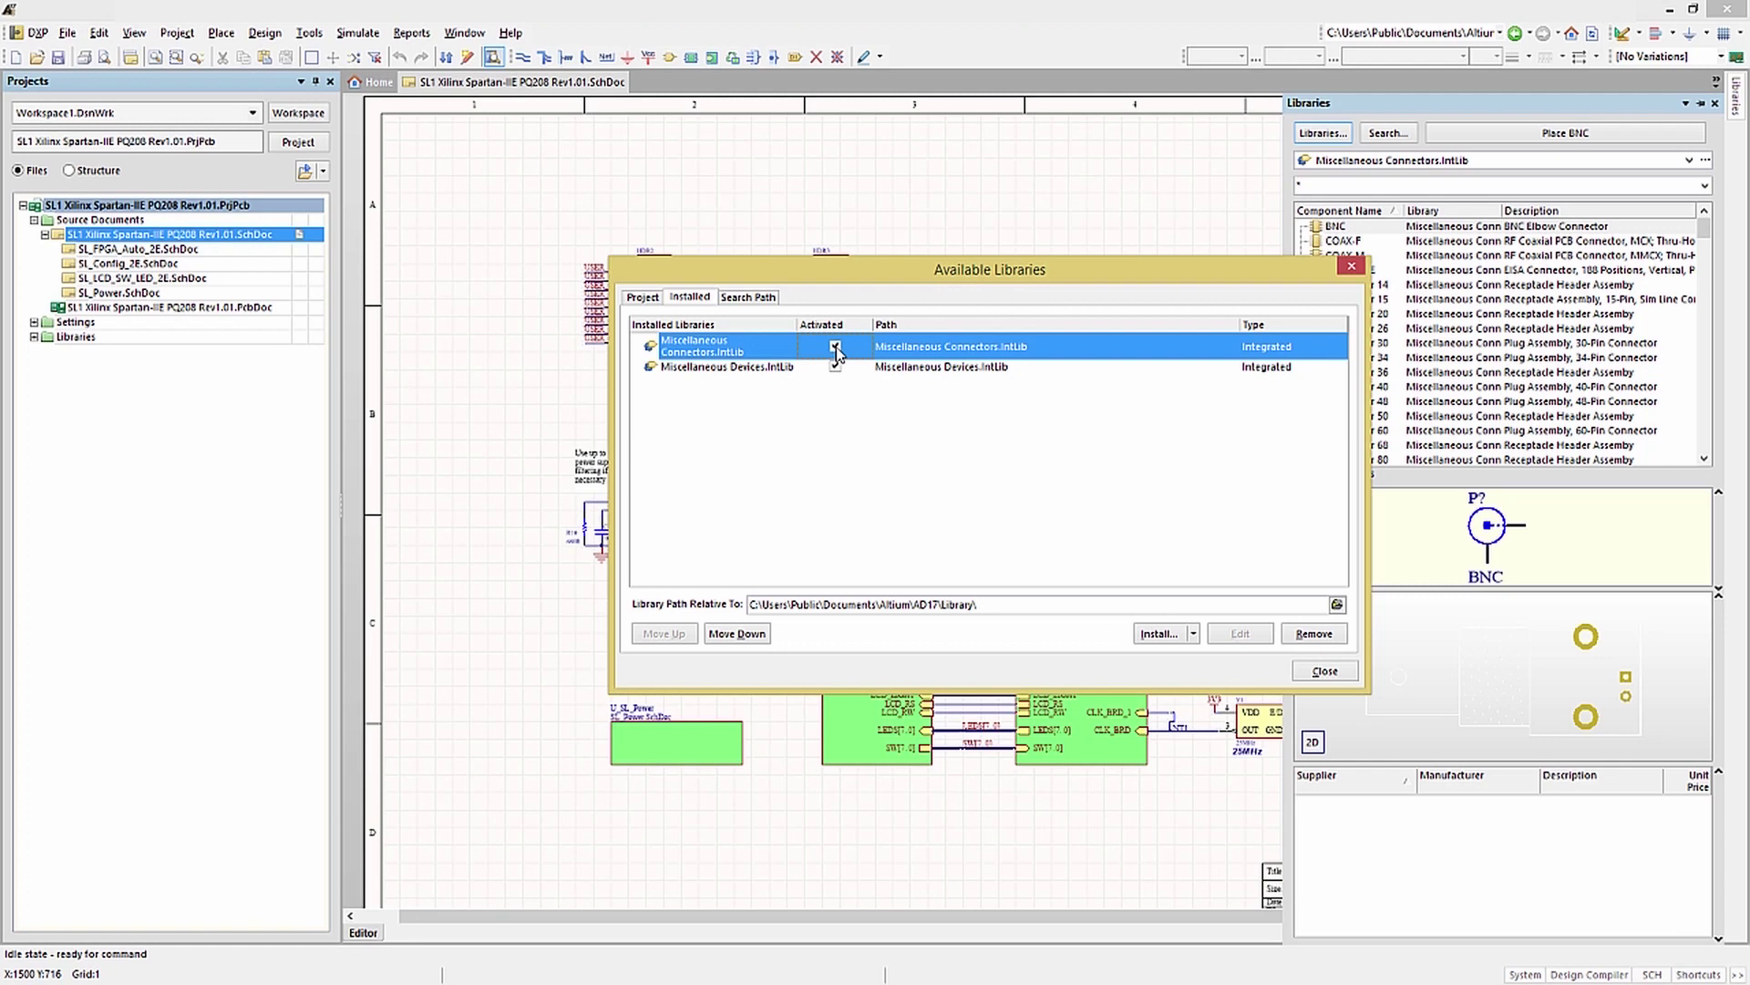
pyautogui.click(835, 347)
pyautogui.click(736, 635)
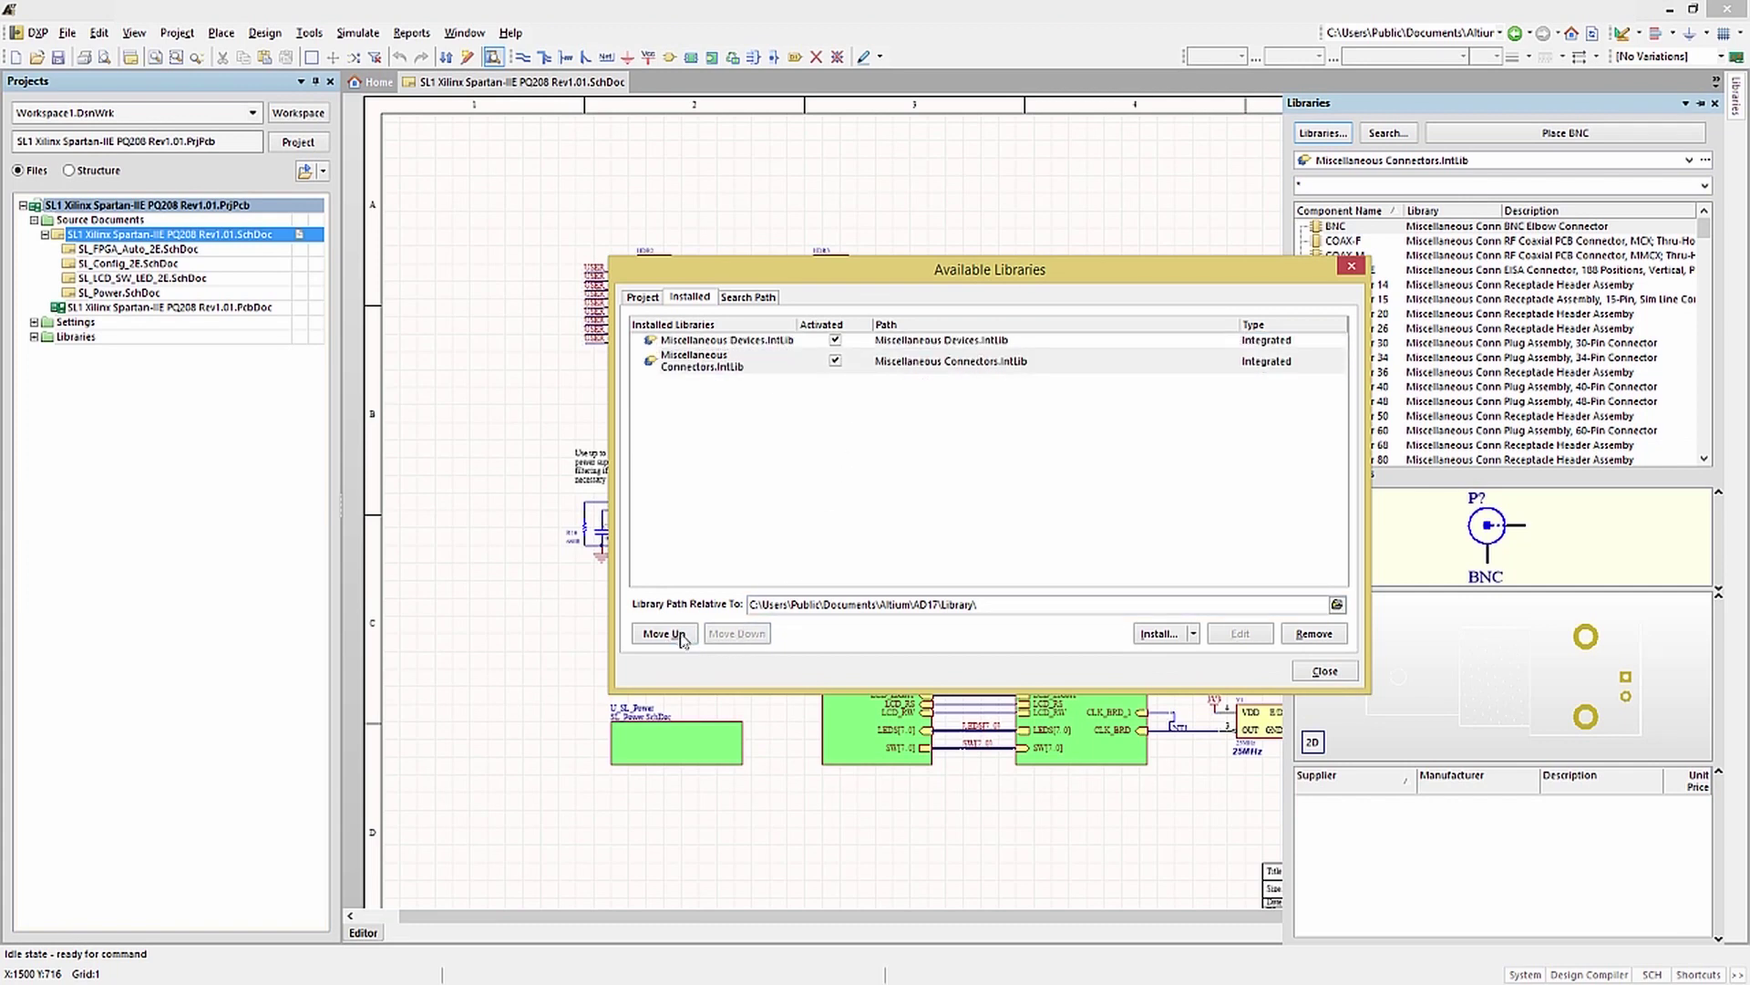
pyautogui.click(660, 636)
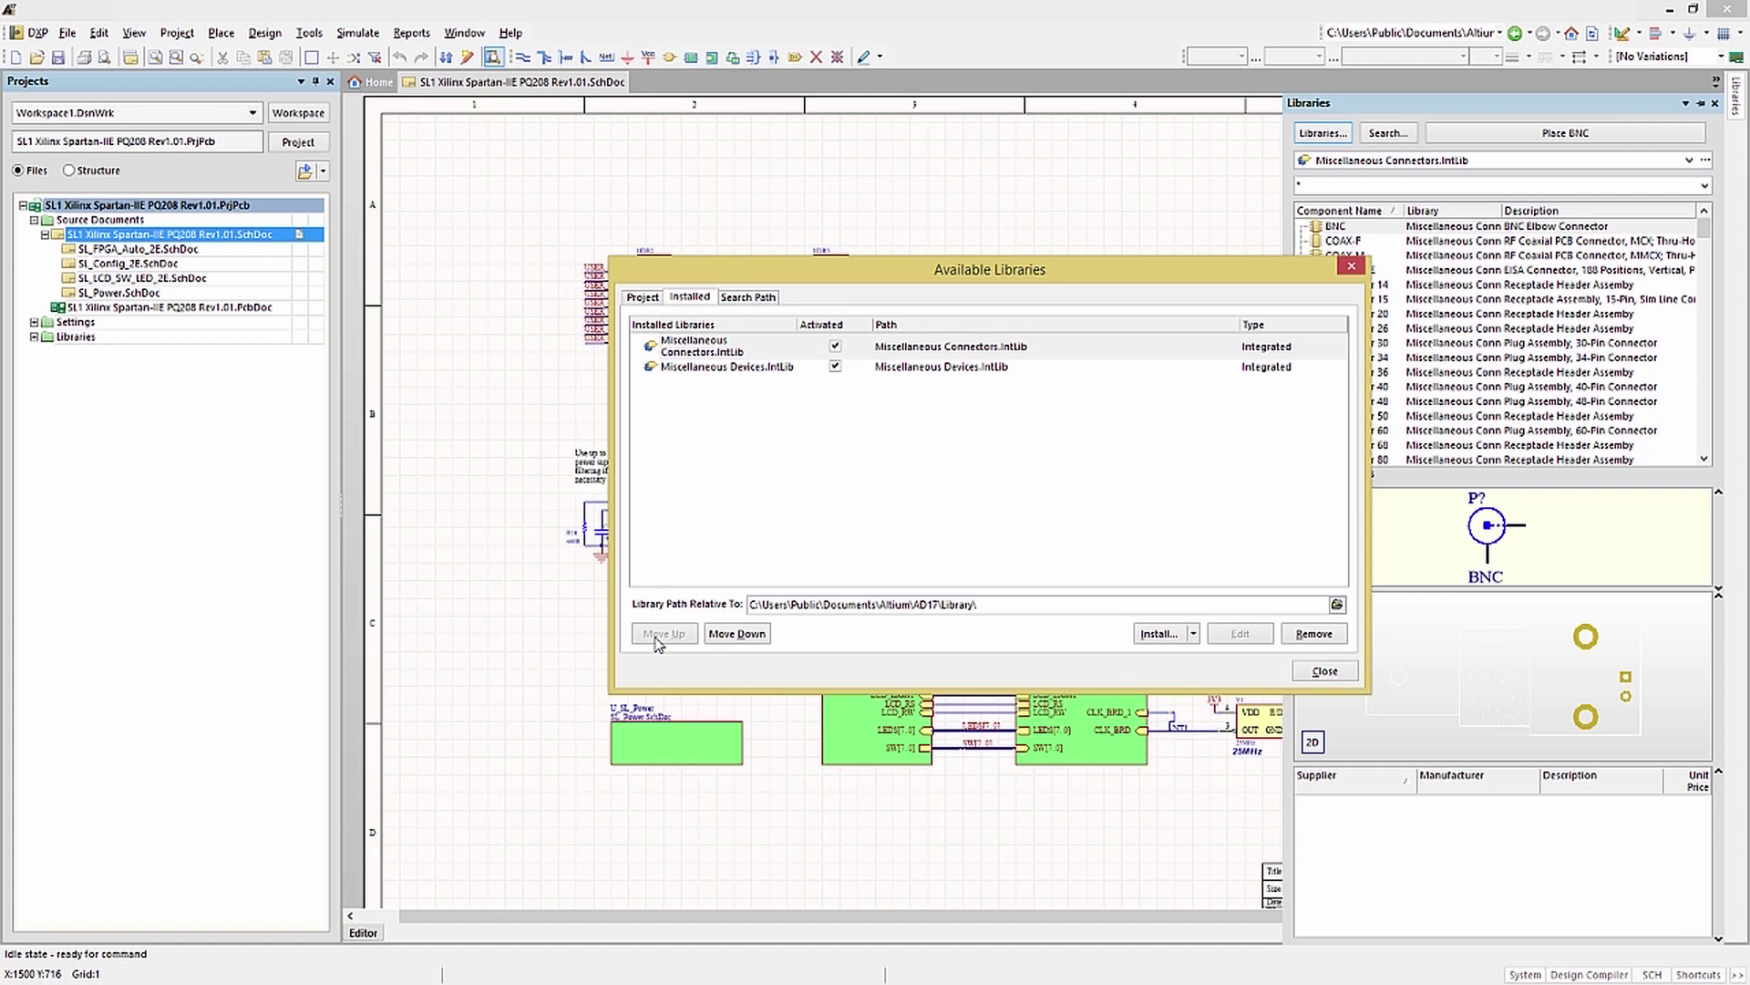
pyautogui.click(1318, 671)
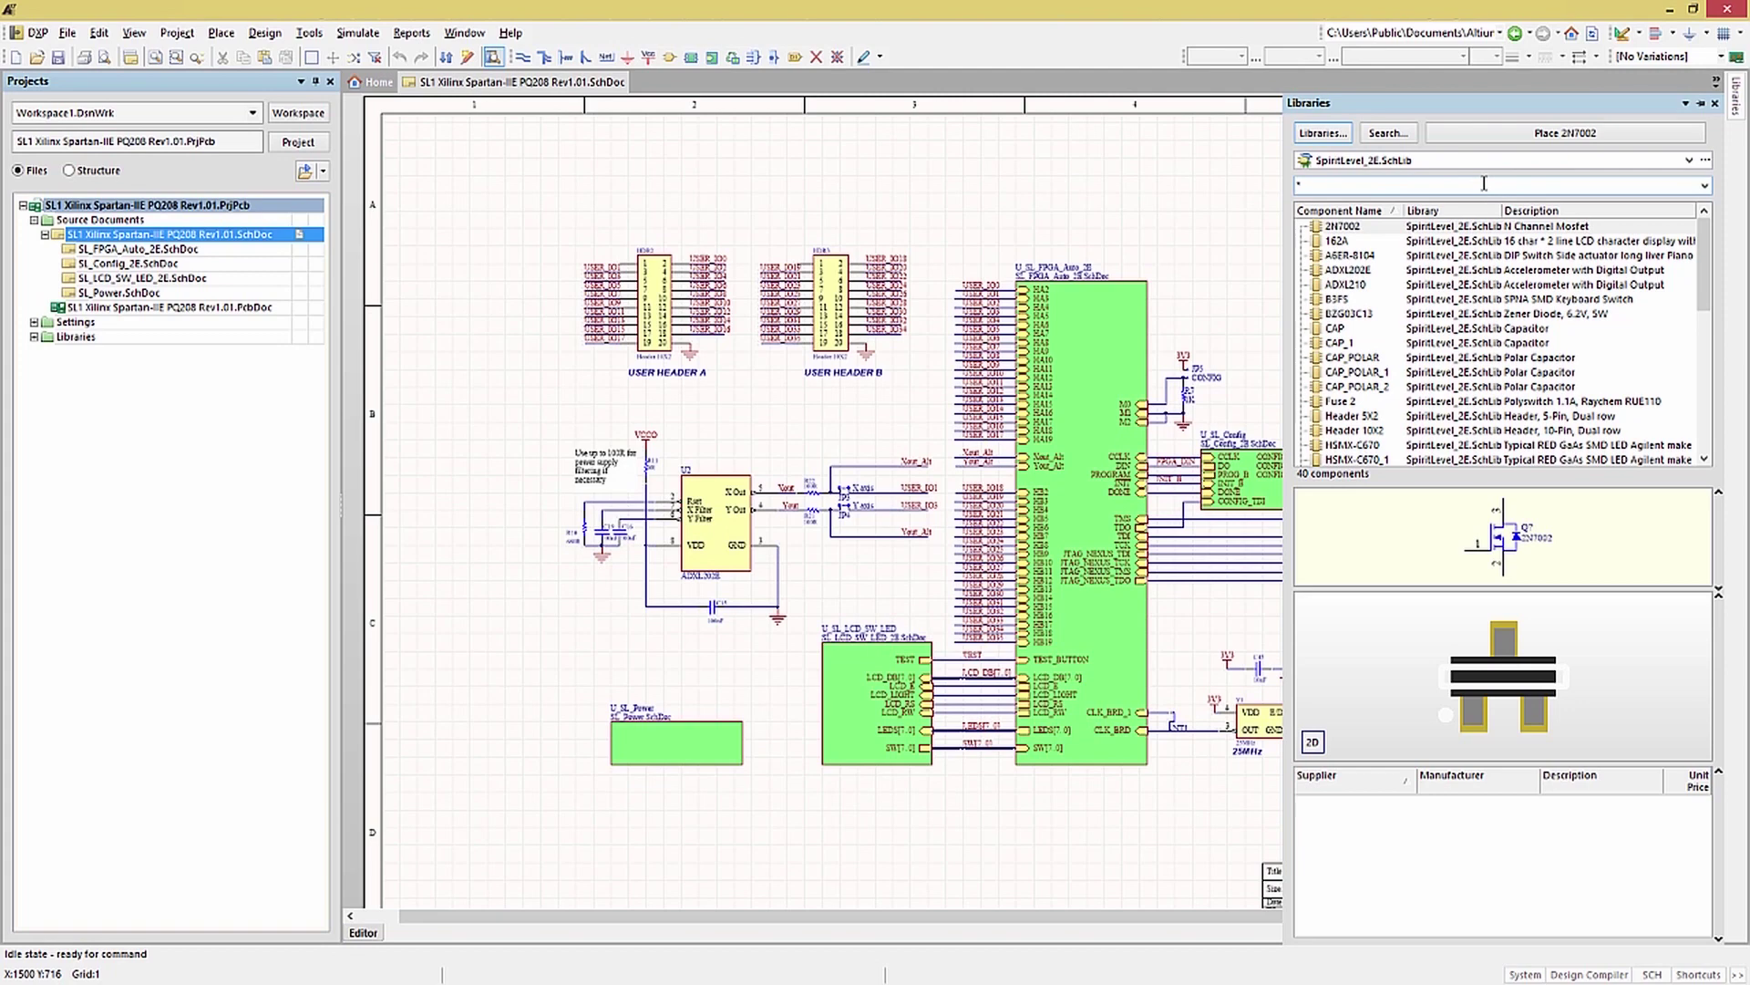
# Filter the Libraries panel component list by CAP
pyautogui.click(1329, 185)
pyautogui.write('ca')
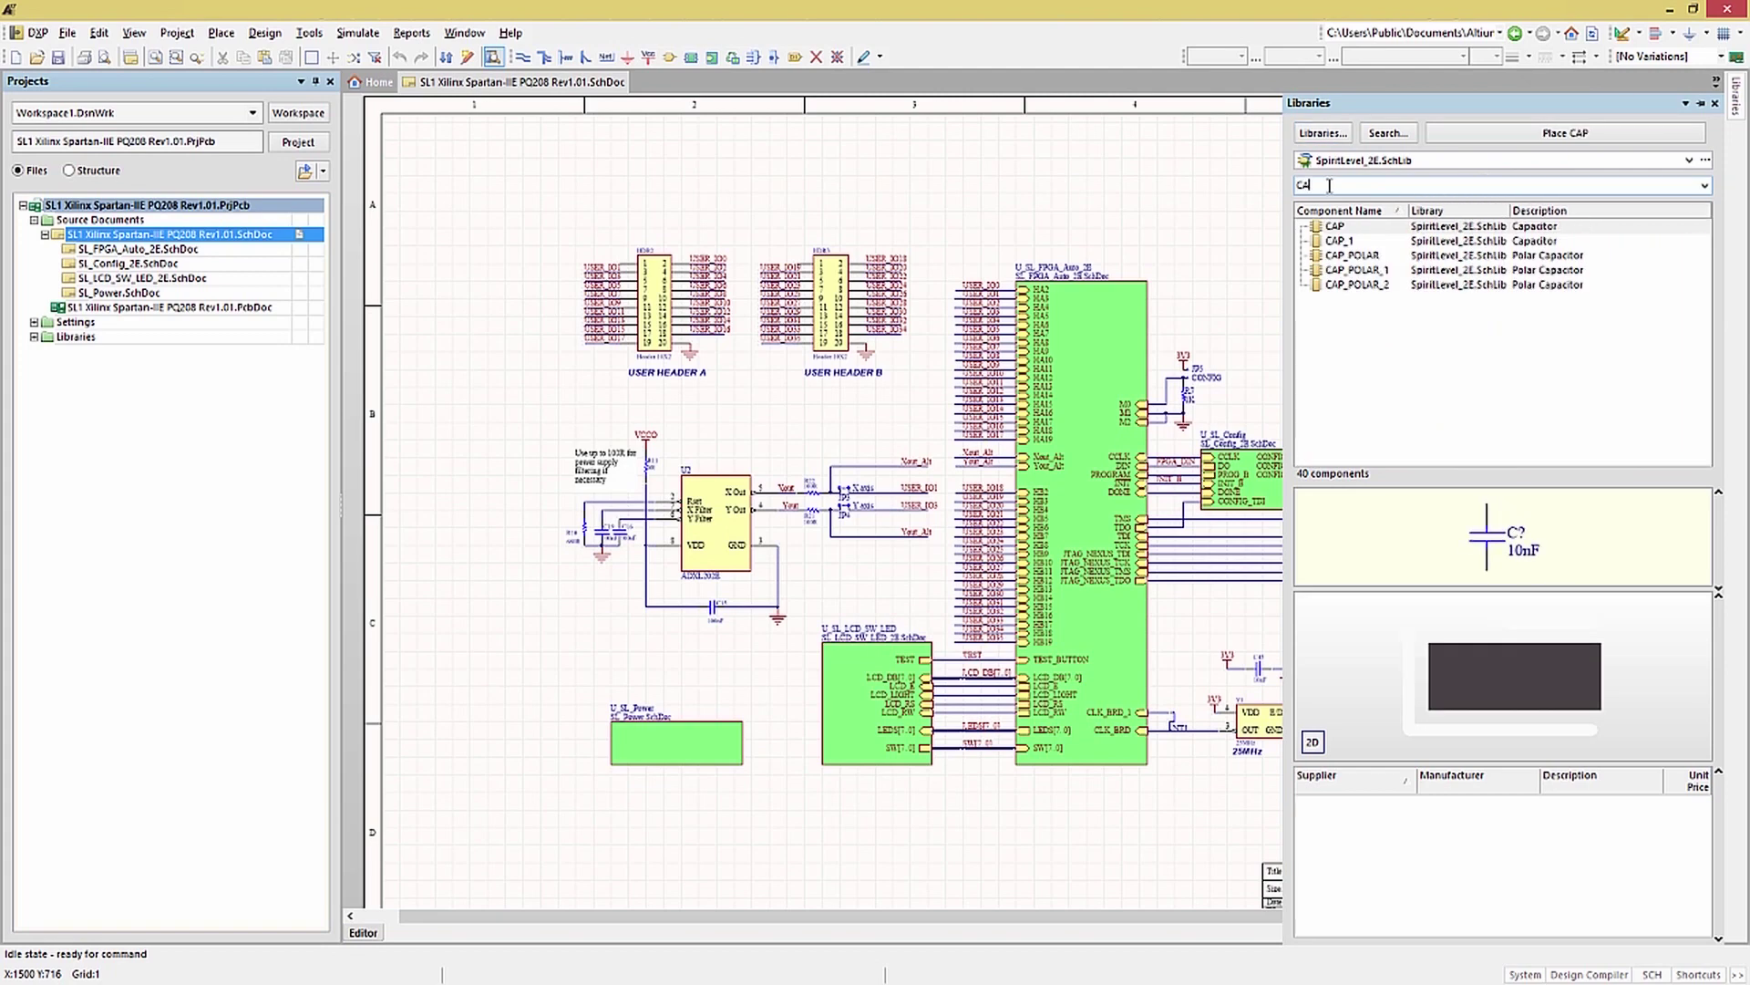
pyautogui.write('p')
pyautogui.press('BackSpace')
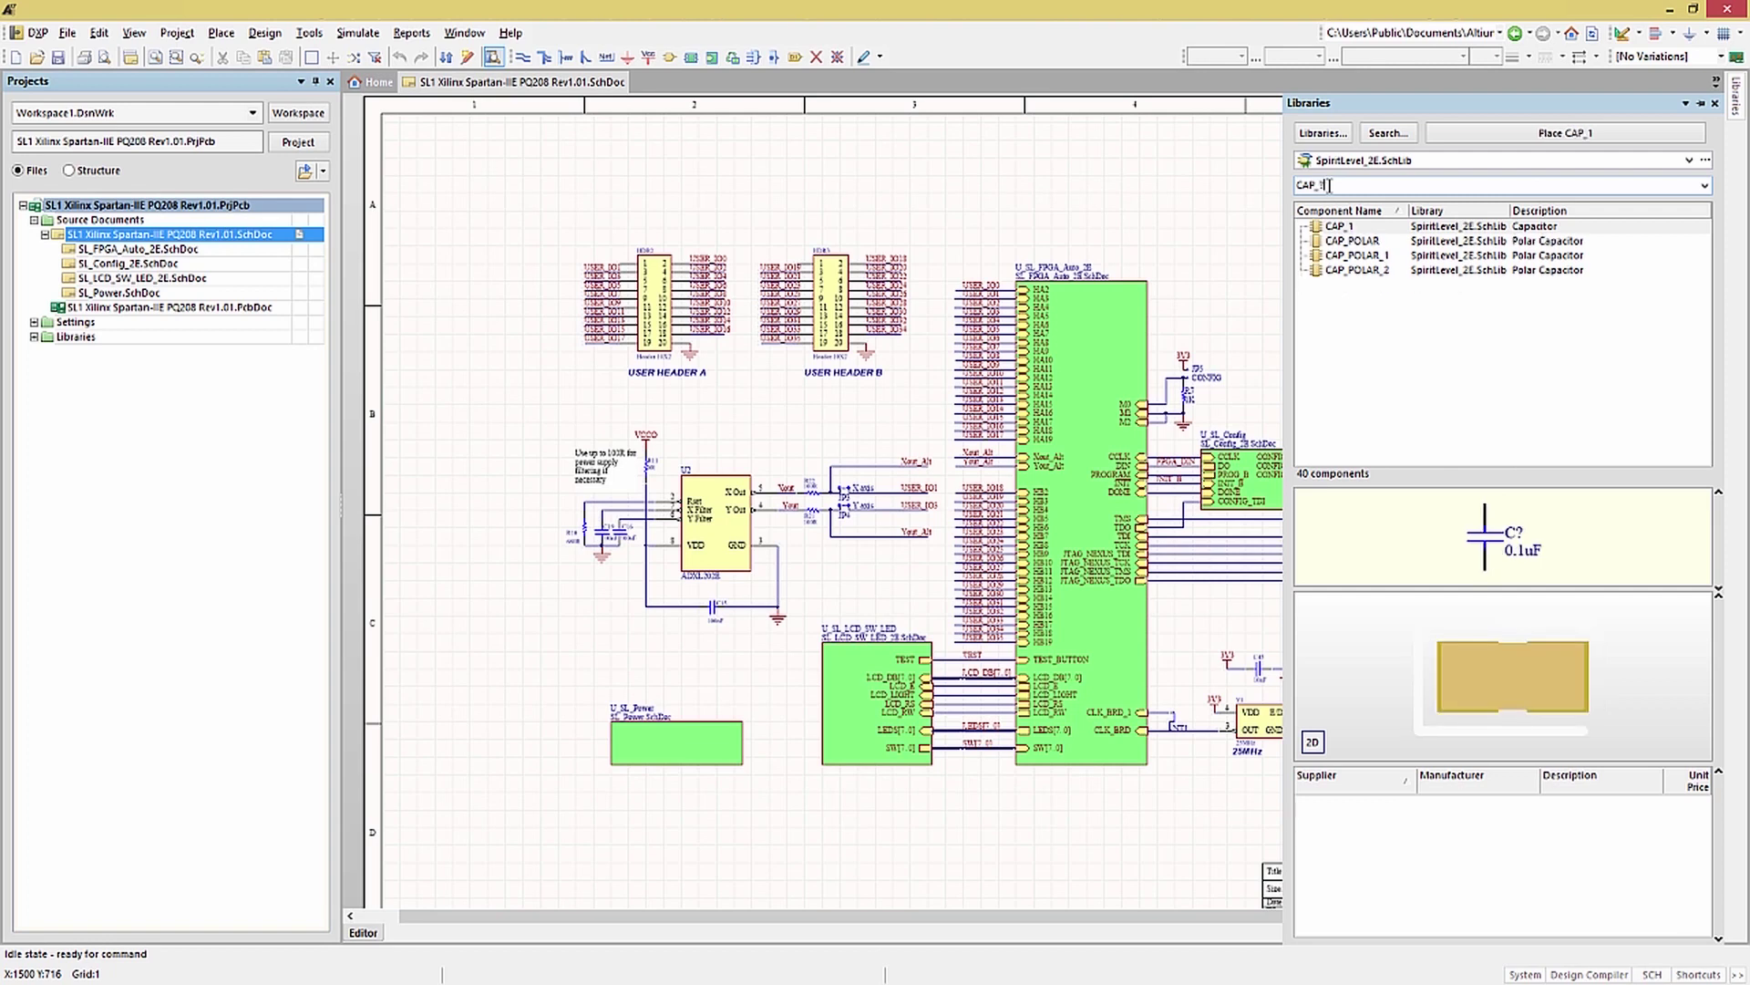
# Browse Miscellaneous Devices.IntLib, try an AD filter, then reset the filter to *
pyautogui.click(1688, 161)
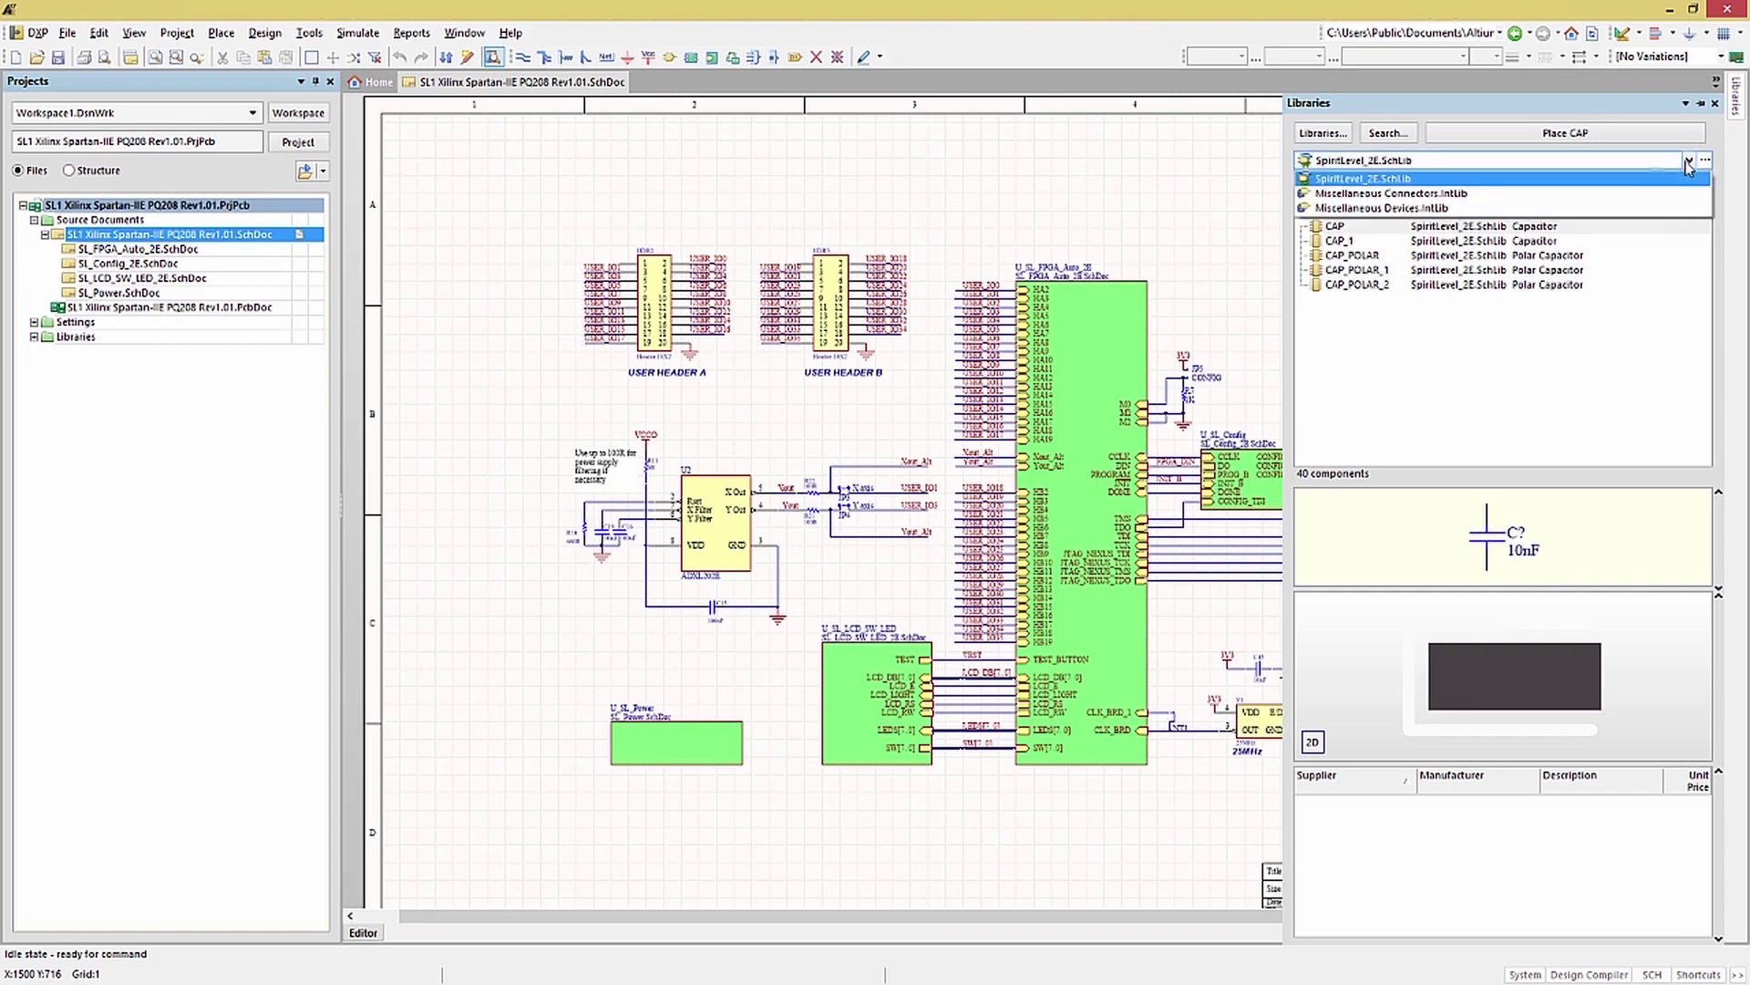
pyautogui.click(1387, 207)
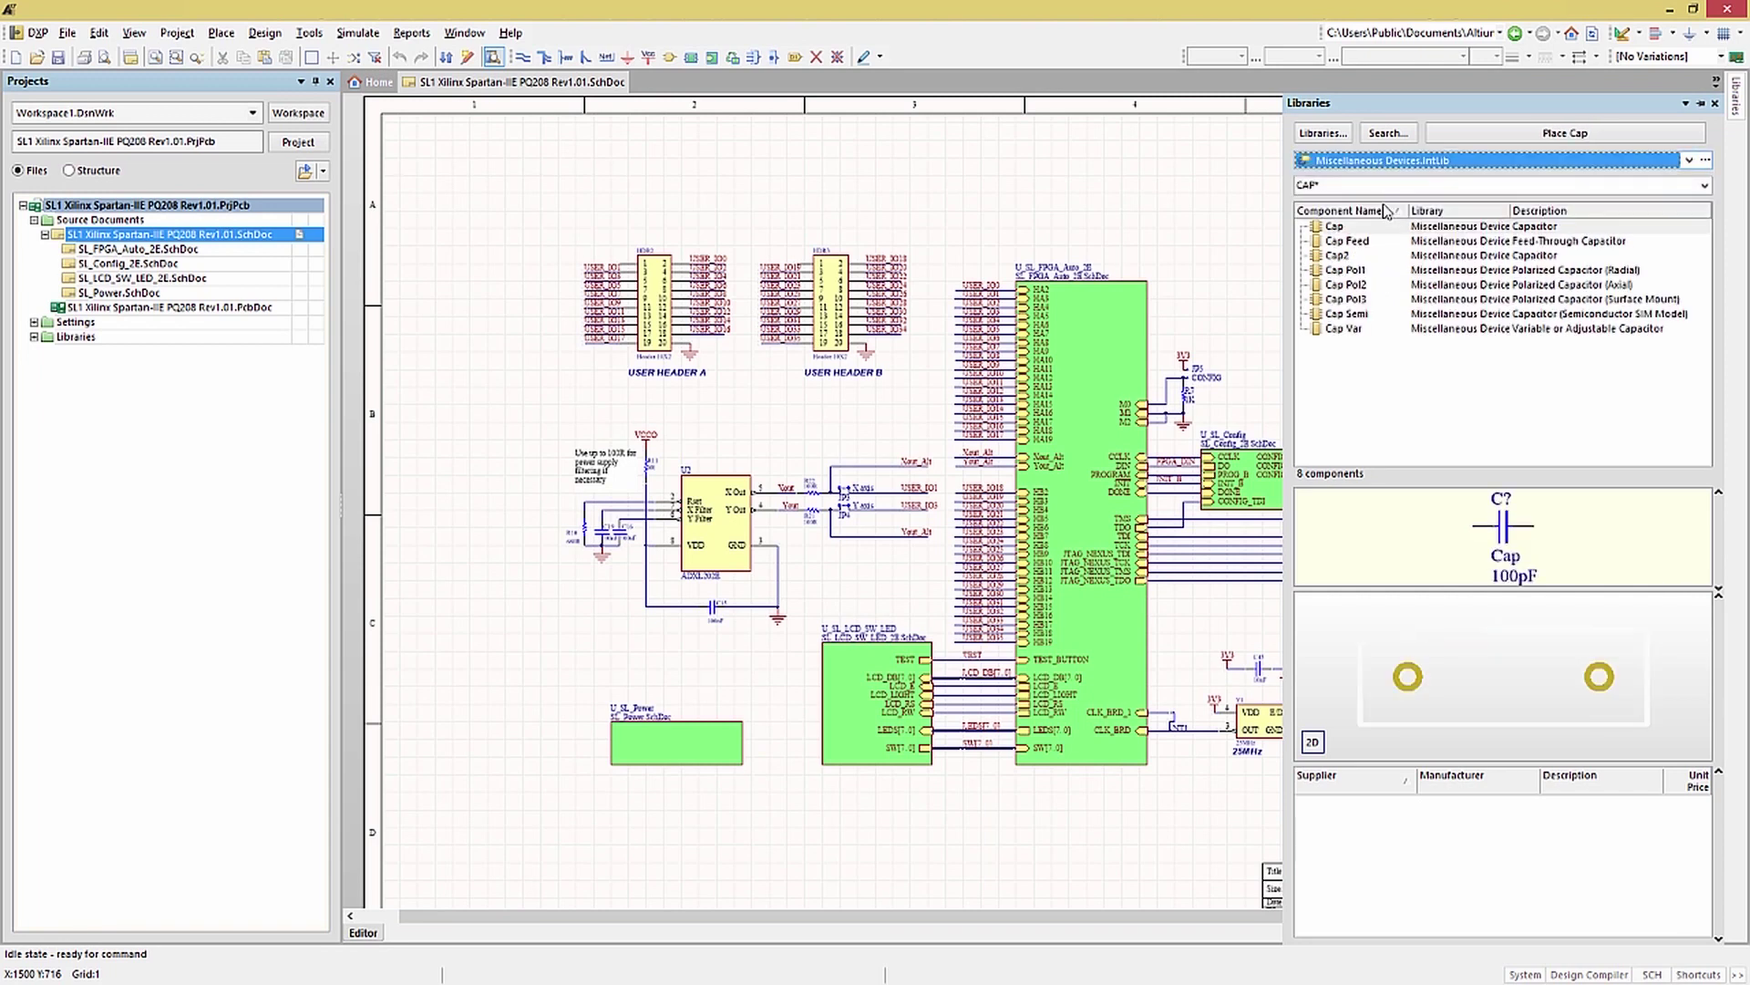
pyautogui.click(1313, 185)
pyautogui.write('AD')
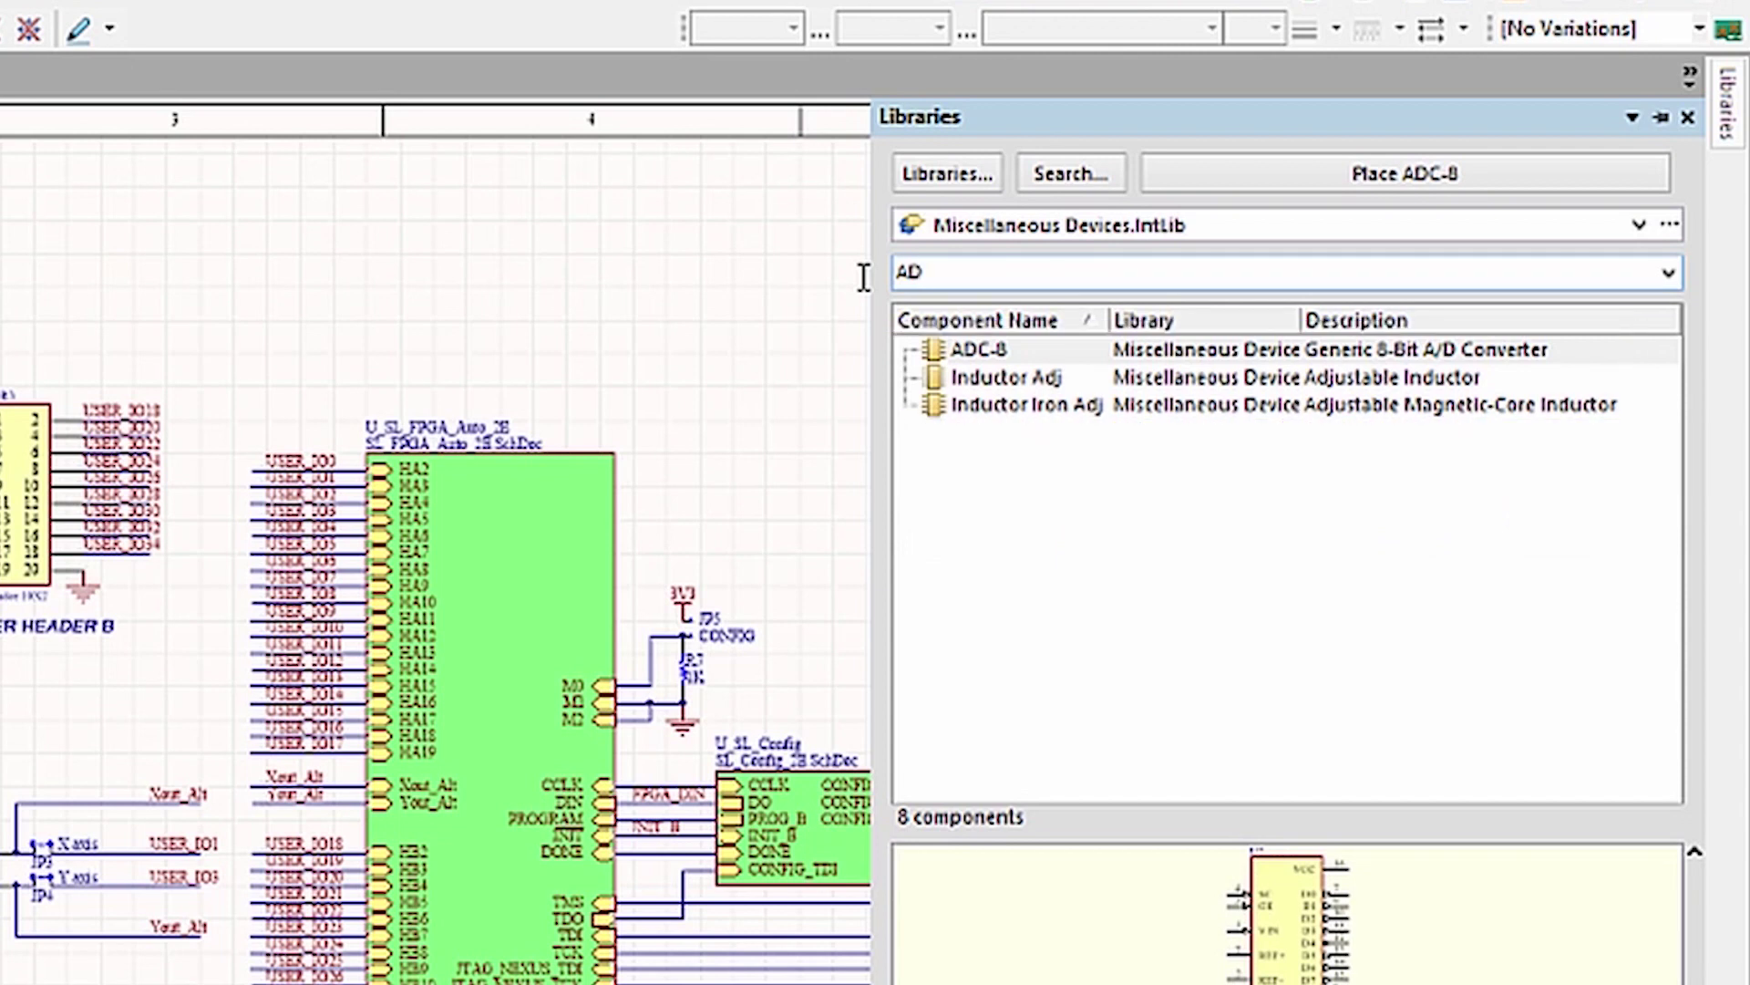
pyautogui.press('BackSpace')
pyautogui.press('BackSpace')
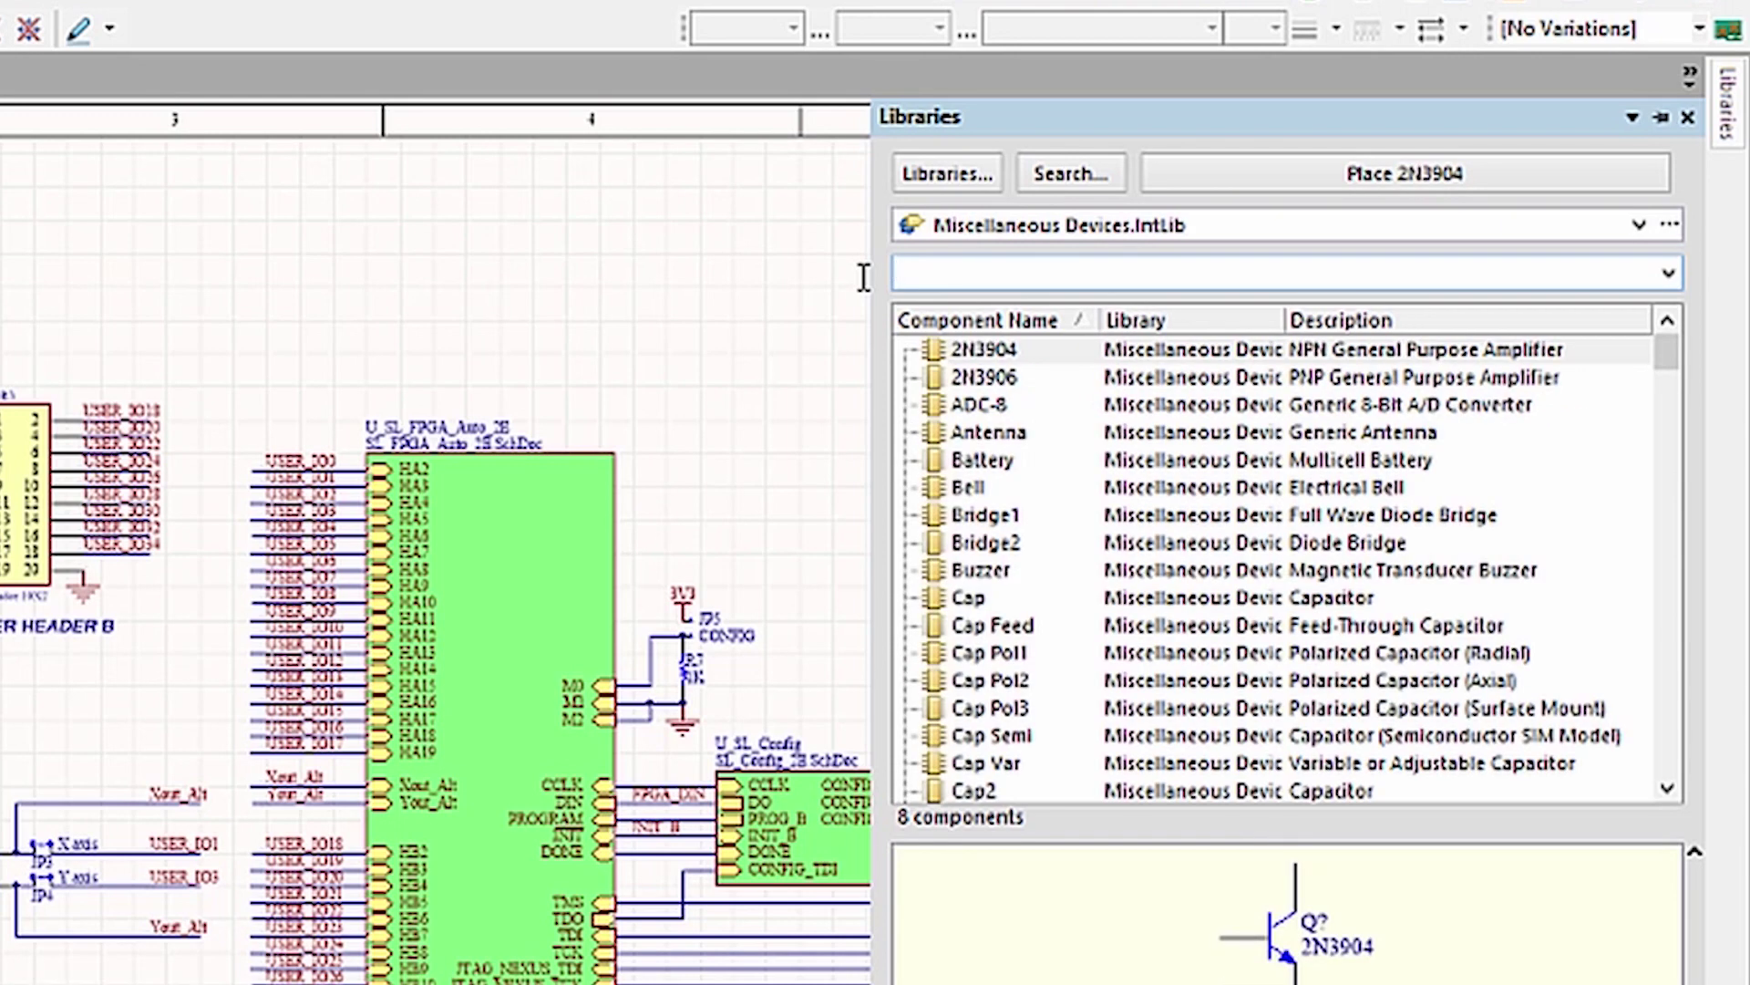
pyautogui.write('*')
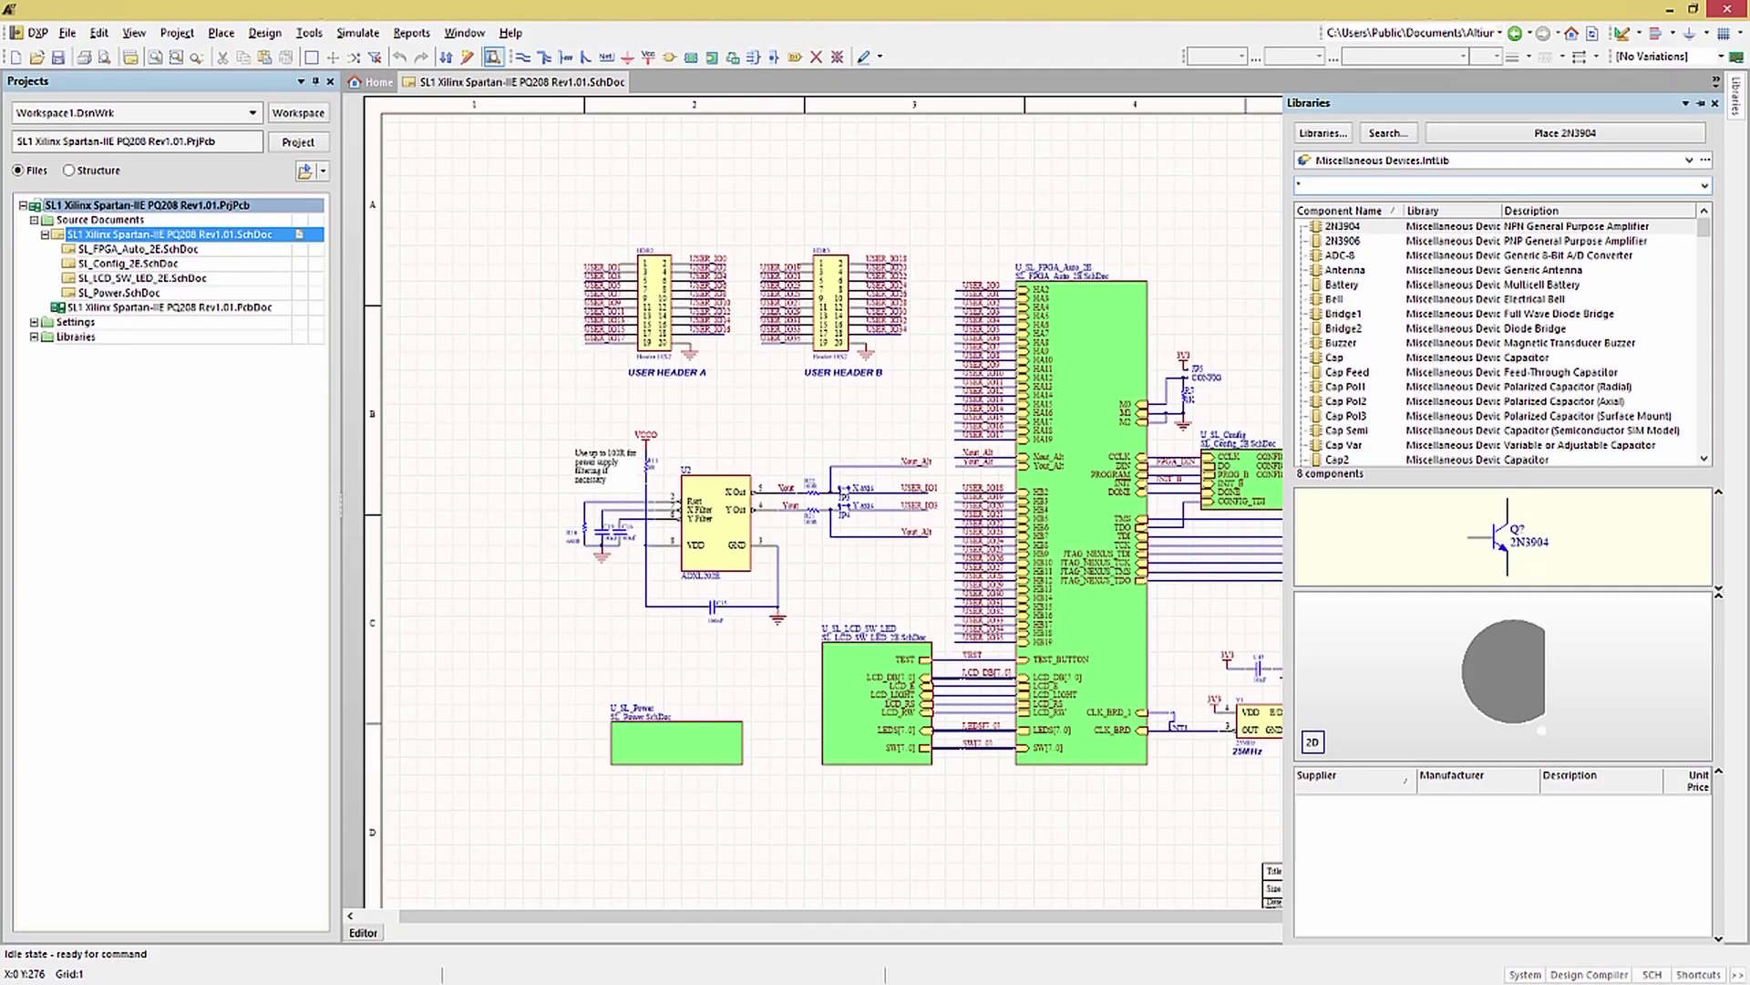
# Search the libraries for components whose Name contains 2N, finding 2N3904, 2N3906 and 2N7002
pyautogui.click(1386, 133)
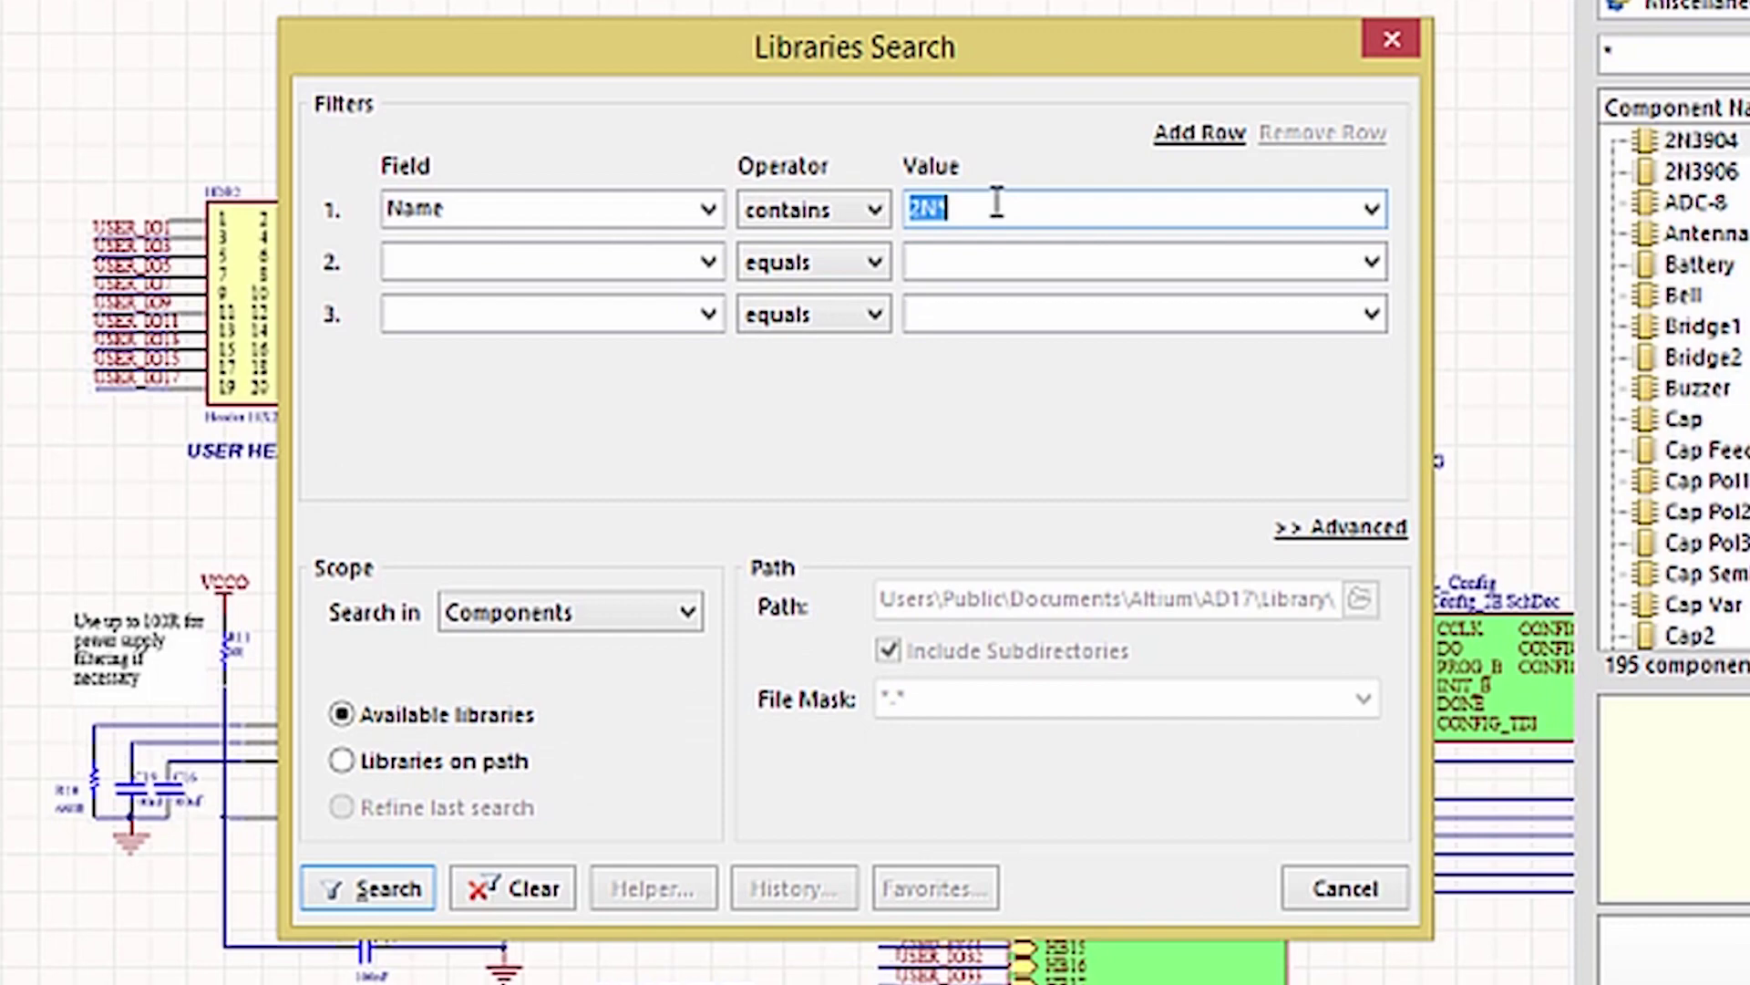
pyautogui.click(997, 203)
pyautogui.click(375, 889)
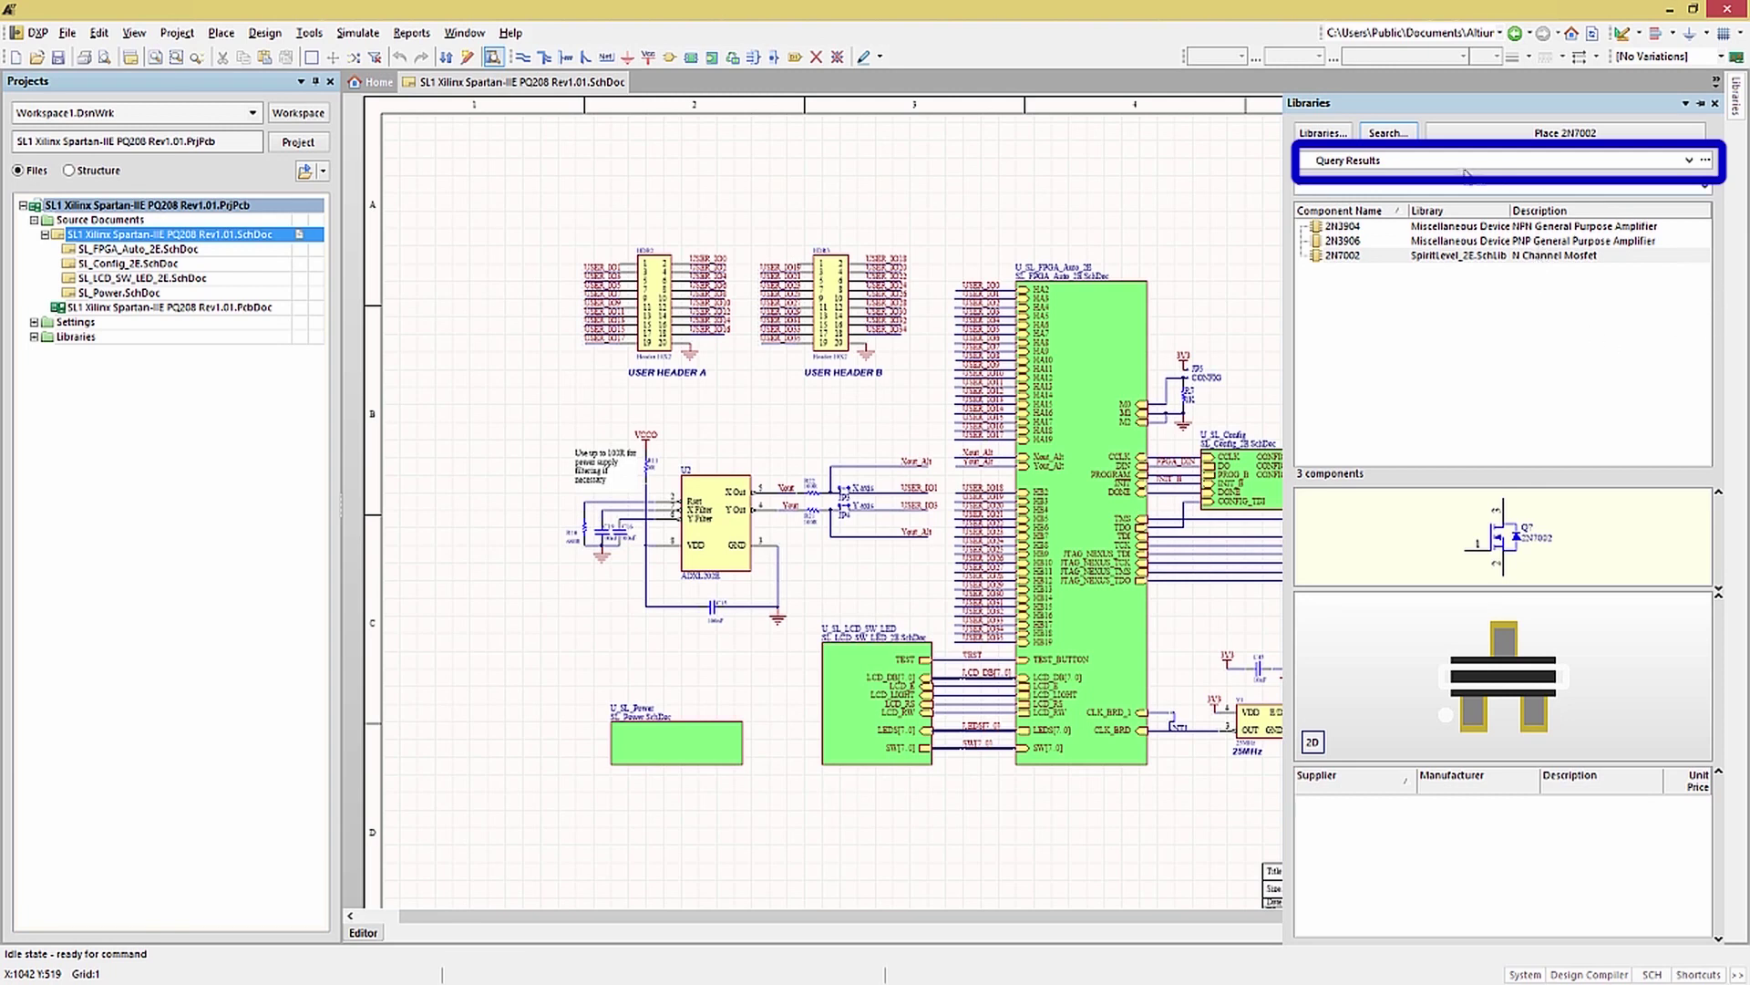
pyautogui.click(1689, 161)
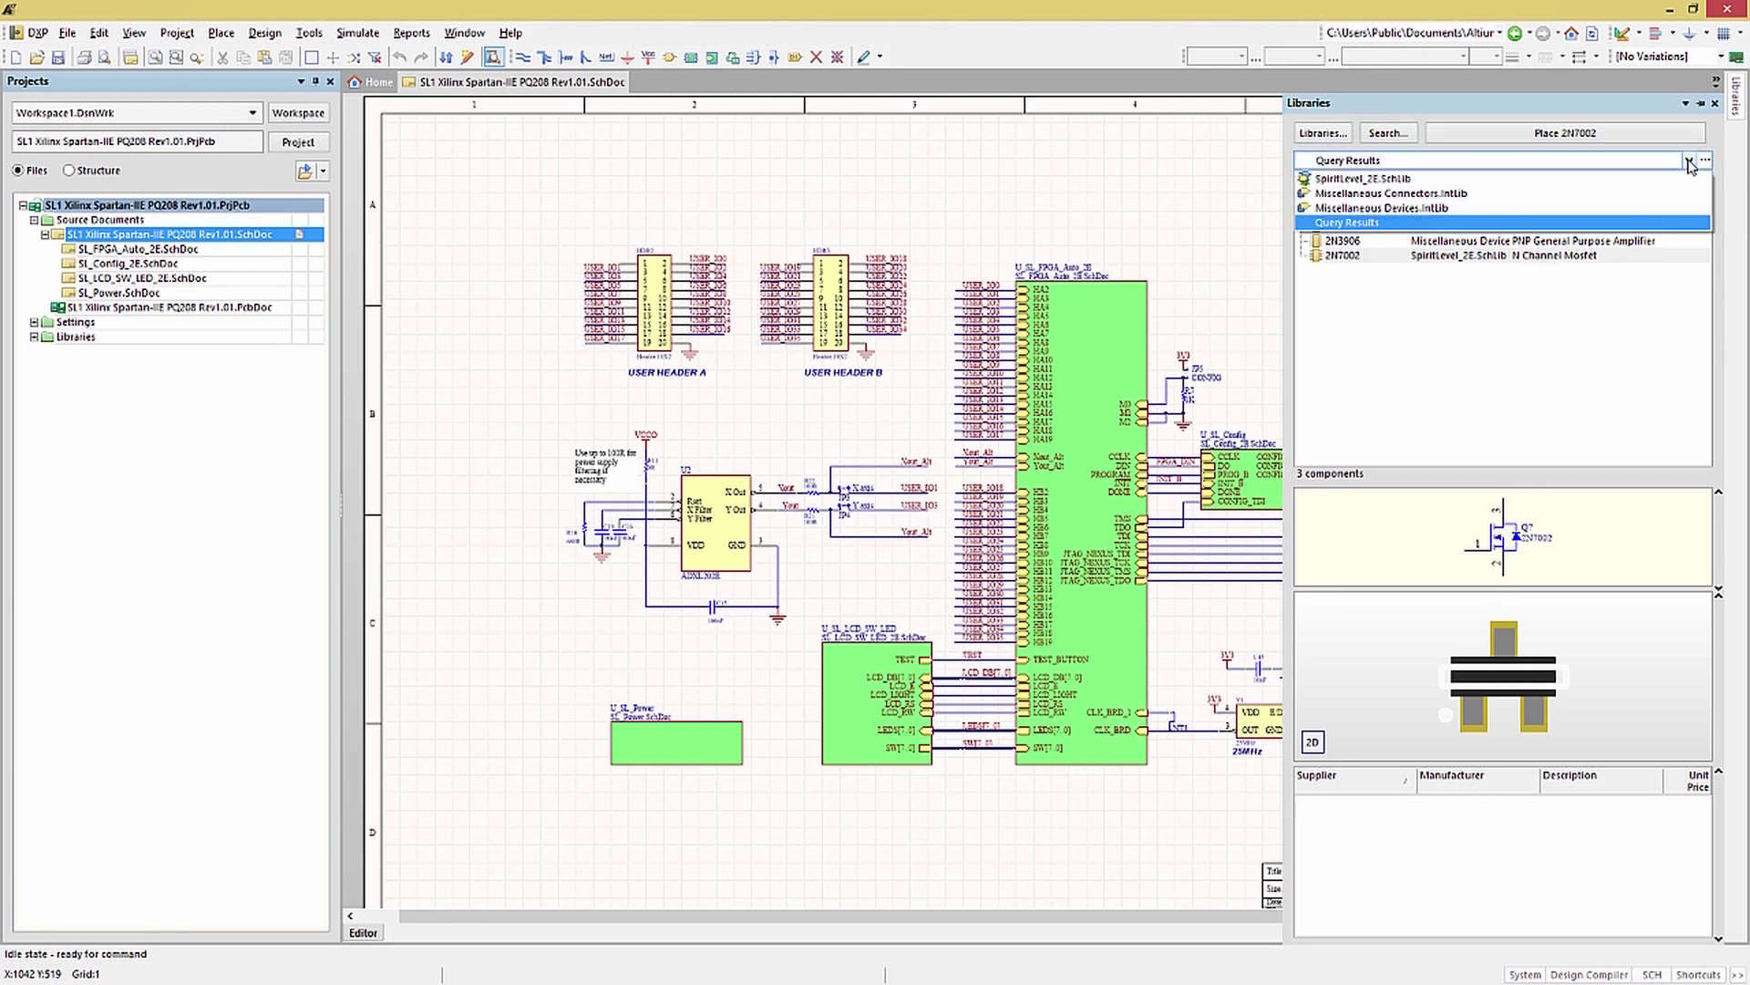
pyautogui.click(1349, 208)
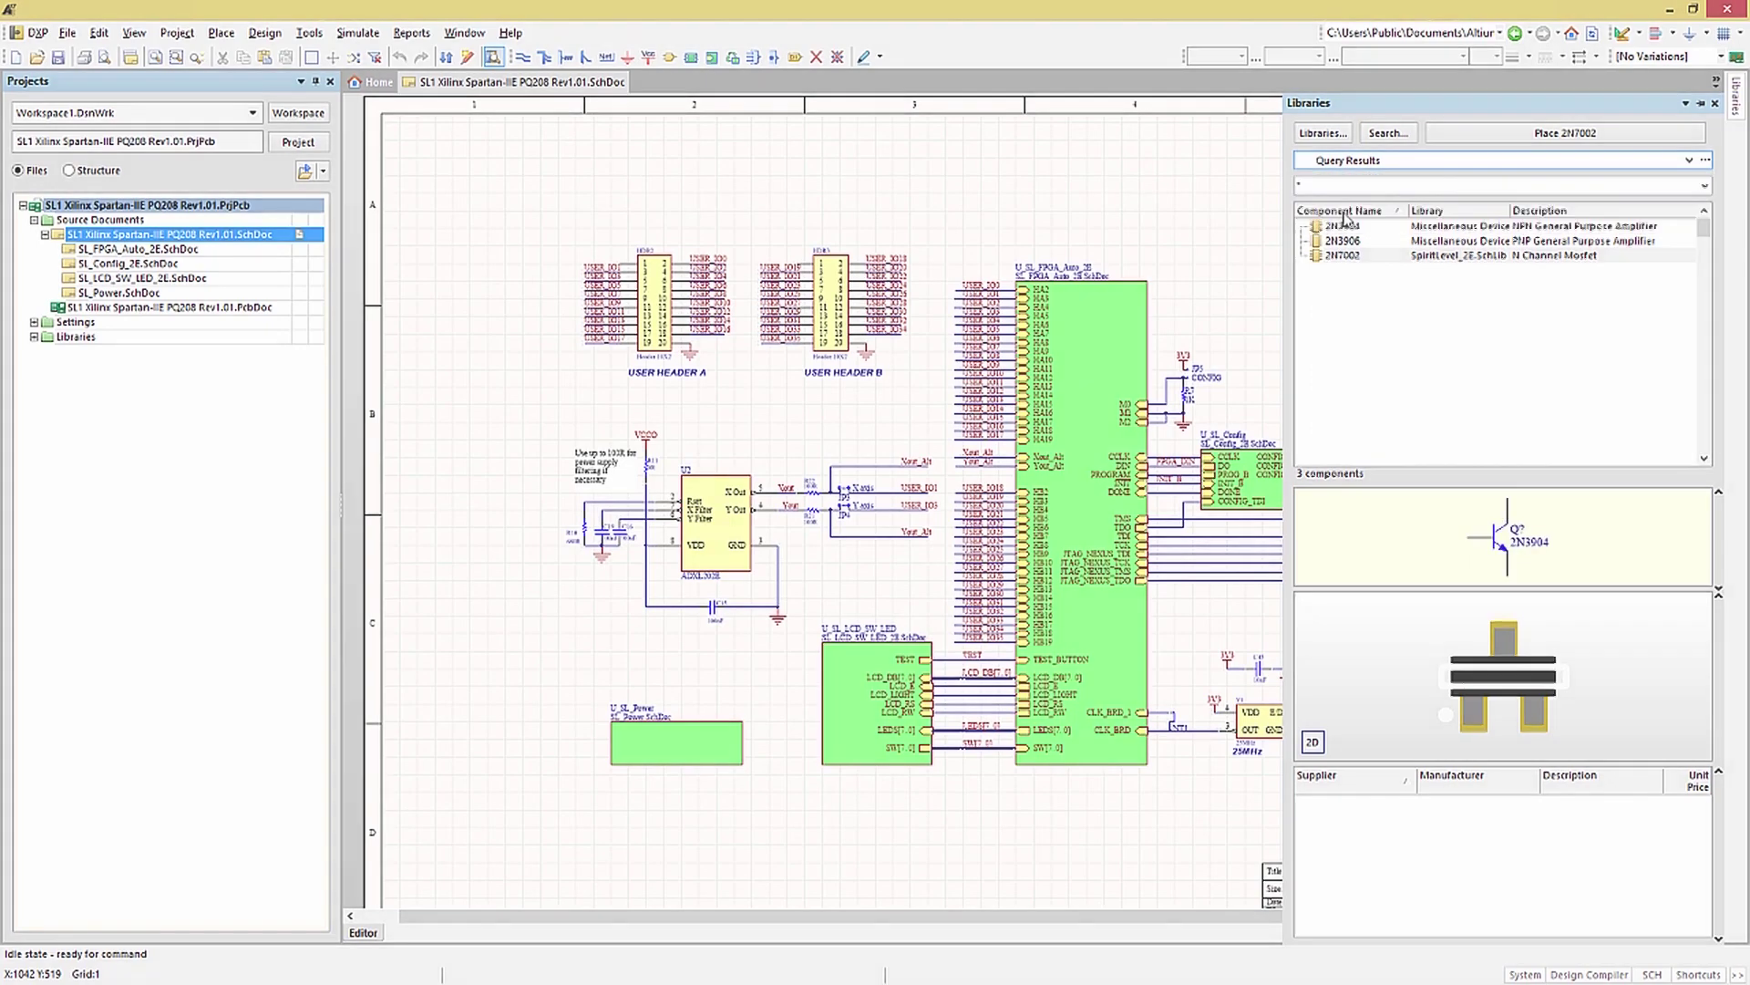